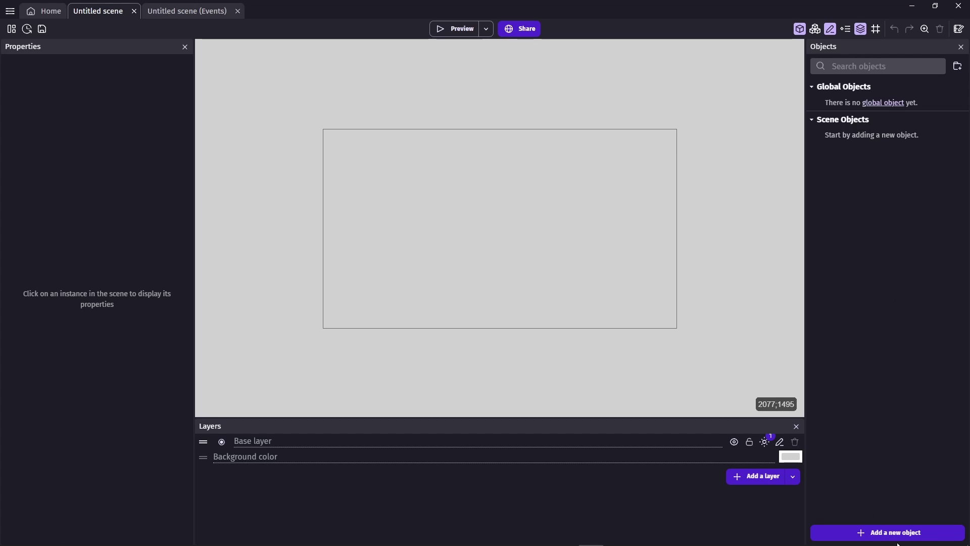
Start adding a new object to the empty Untitled scene.
click(863, 534)
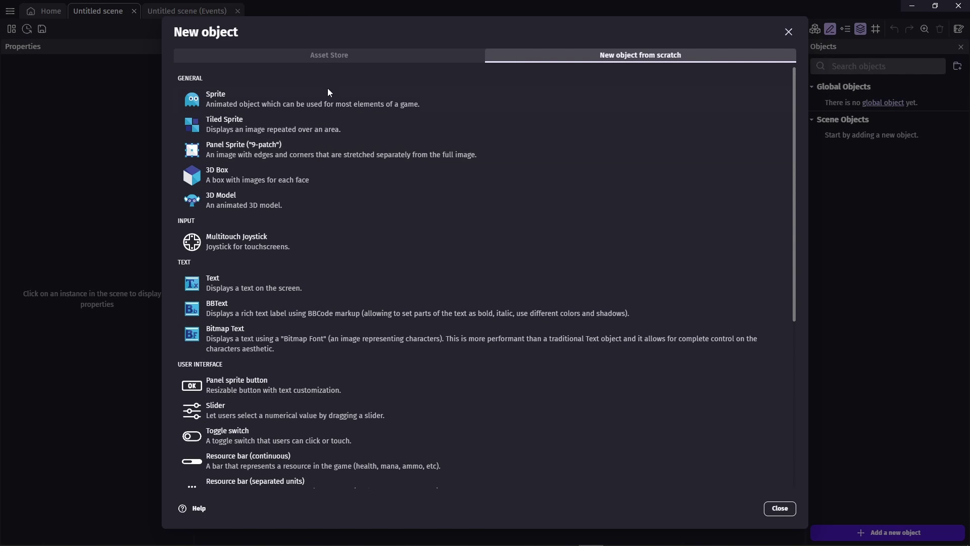
Browse the 'New object from scratch' types and create a Sprite object.
scroll(304, 207, down, 5)
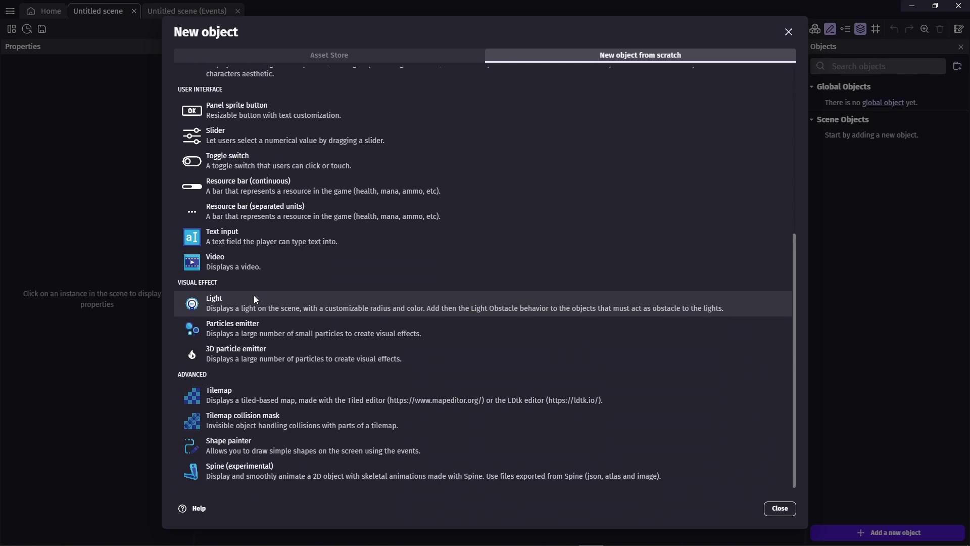
scroll(253, 295, up, 5)
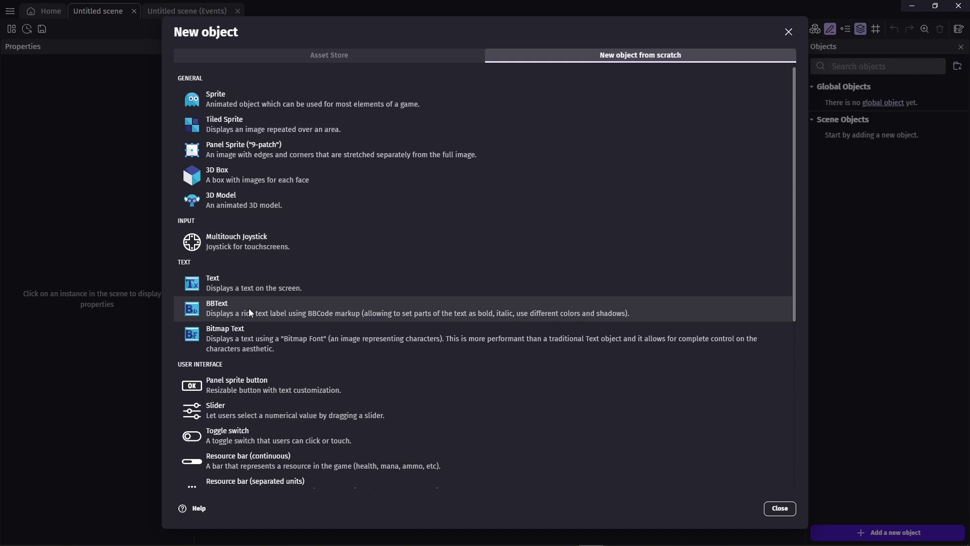
scroll(253, 299, down, 1)
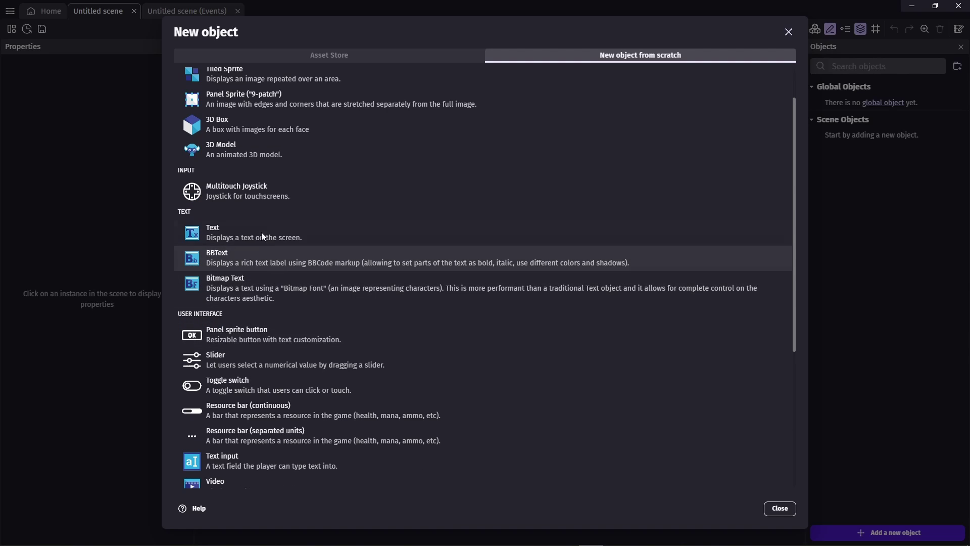
scroll(261, 234, down, 1)
scroll(259, 236, down, 2)
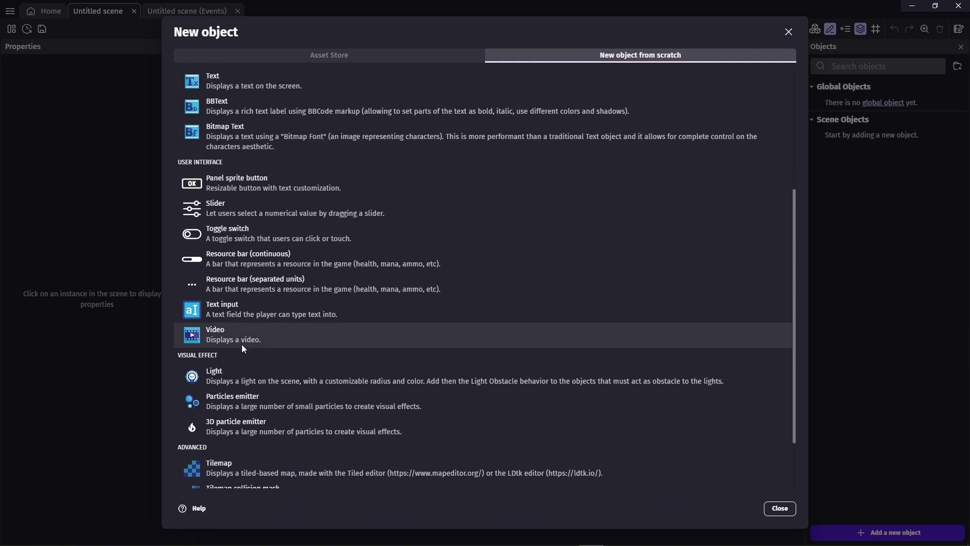
scroll(246, 336, down, 1)
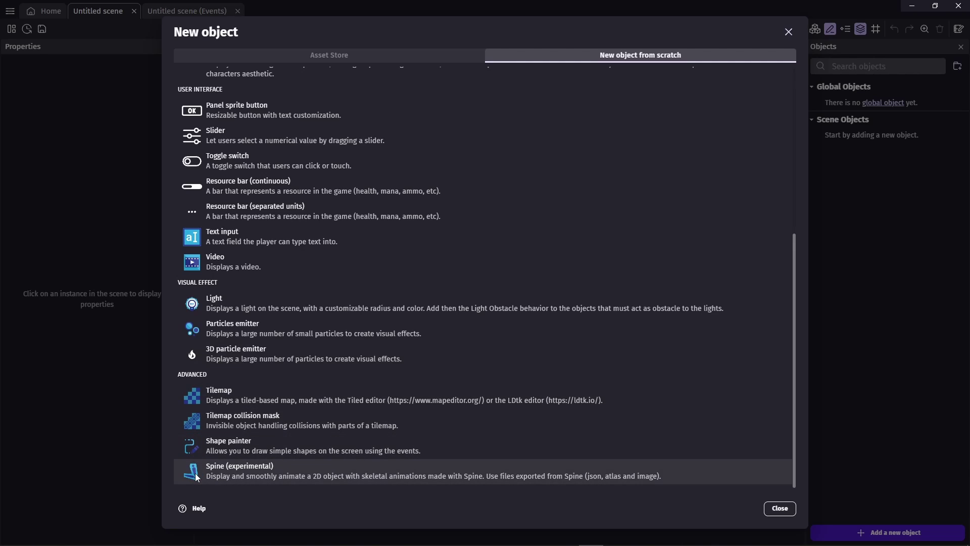
scroll(197, 475, up, 7)
scroll(329, 372, down, 6)
scroll(300, 455, down, 1)
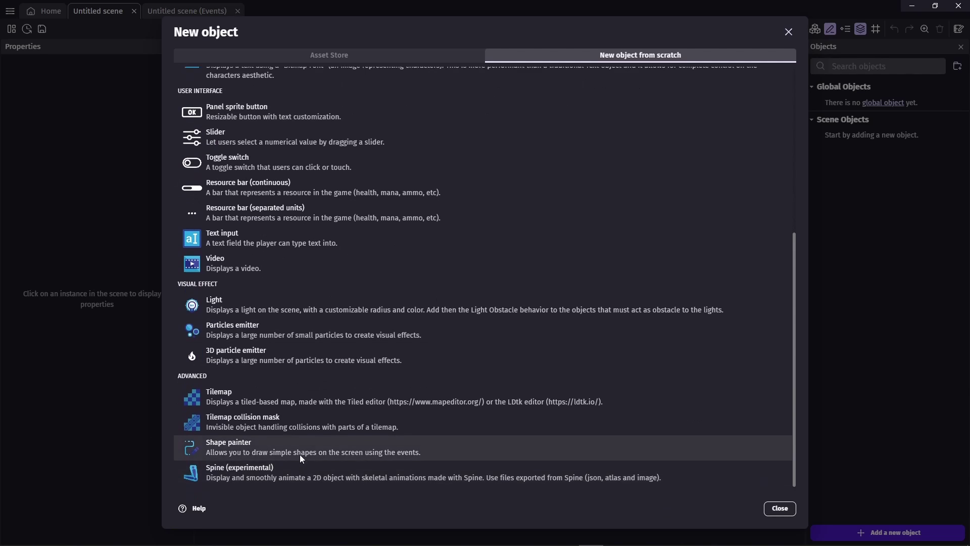
scroll(300, 454, up, 5)
scroll(275, 433, down, 4)
scroll(278, 430, down, 1)
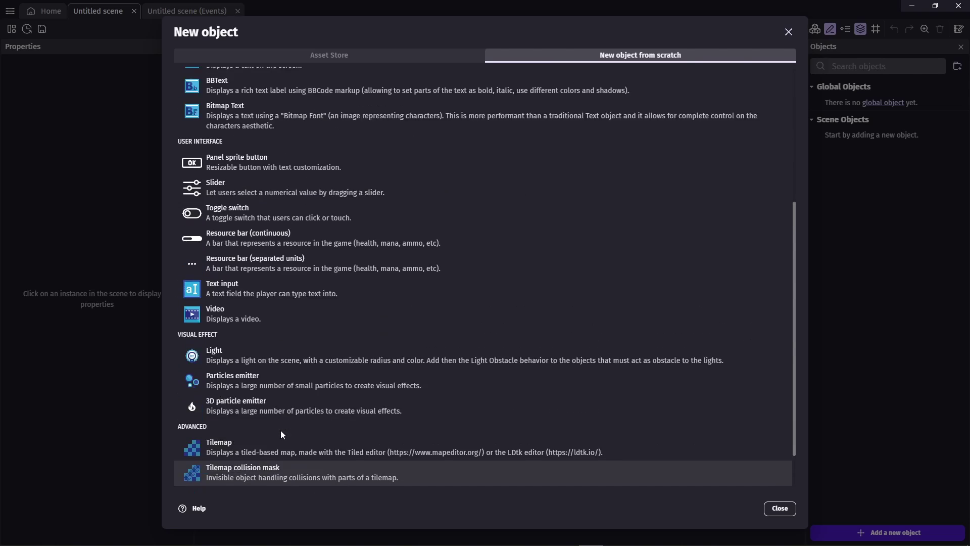
scroll(281, 430, up, 5)
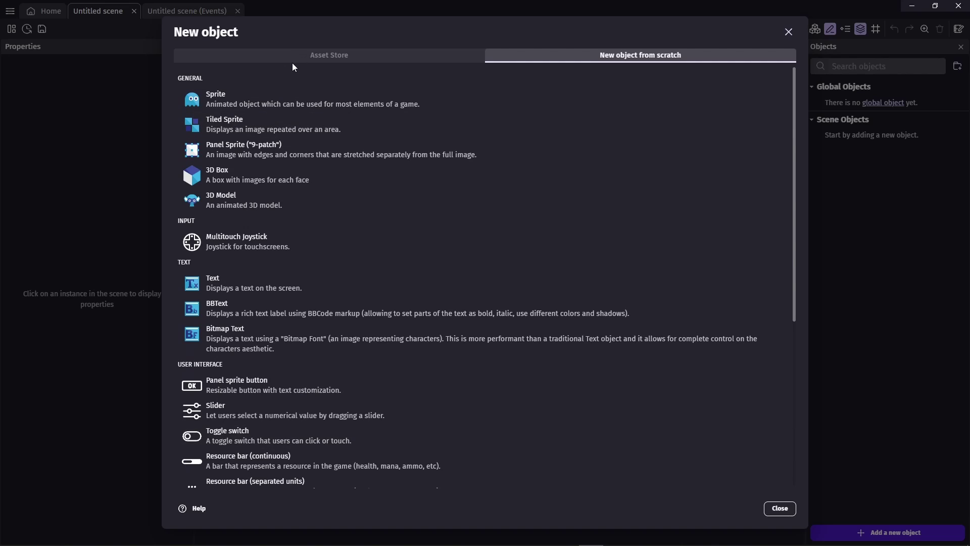
click(283, 103)
Rename the new sprite to Player and add its first animation.
drag(245, 84, 177, 87)
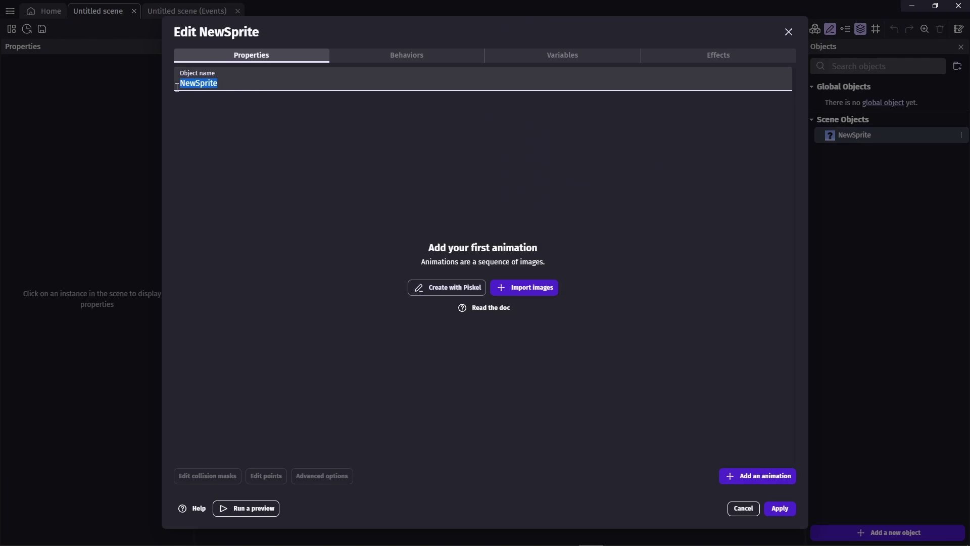
text(Player)
click(323, 153)
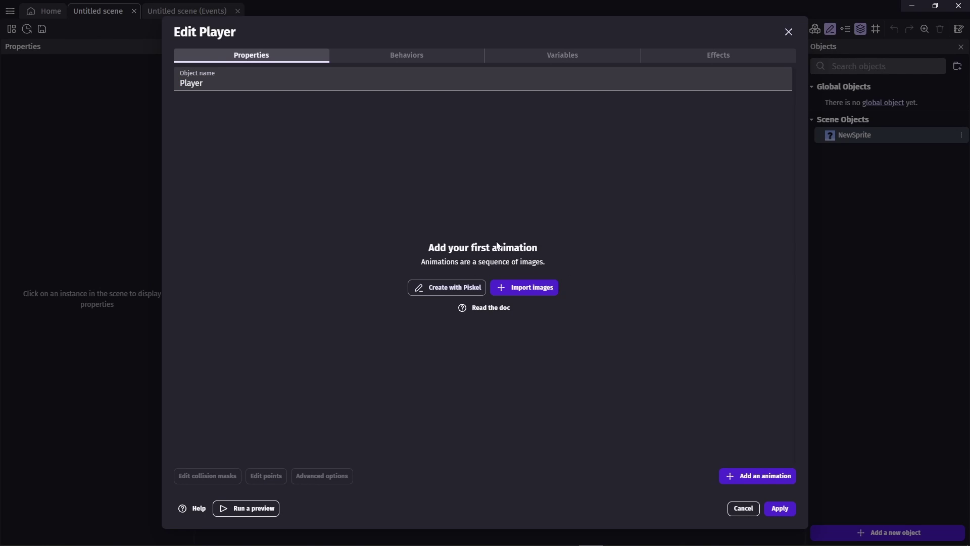
click(752, 478)
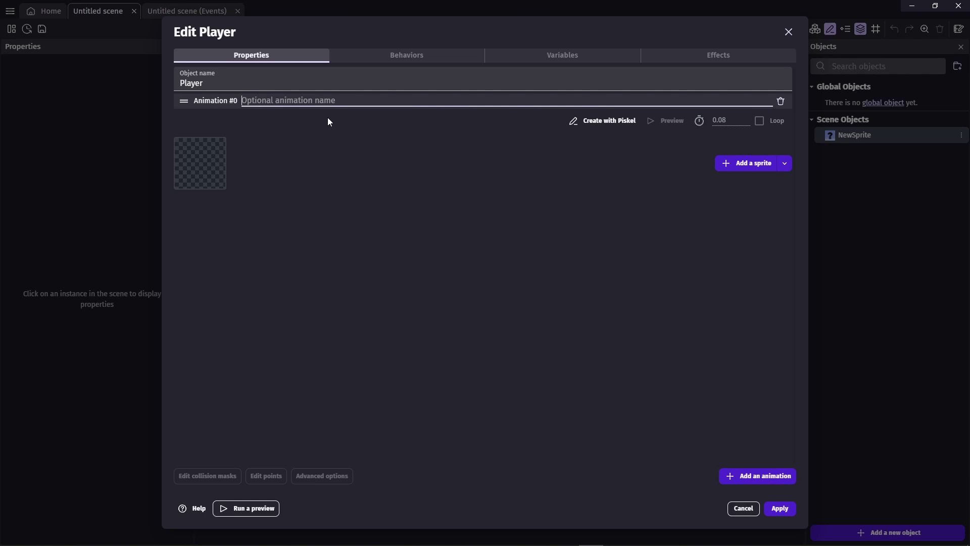
Name the animation 'Defualt' and fill its Piskel canvas yellow.
text(Defualt)
click(610, 120)
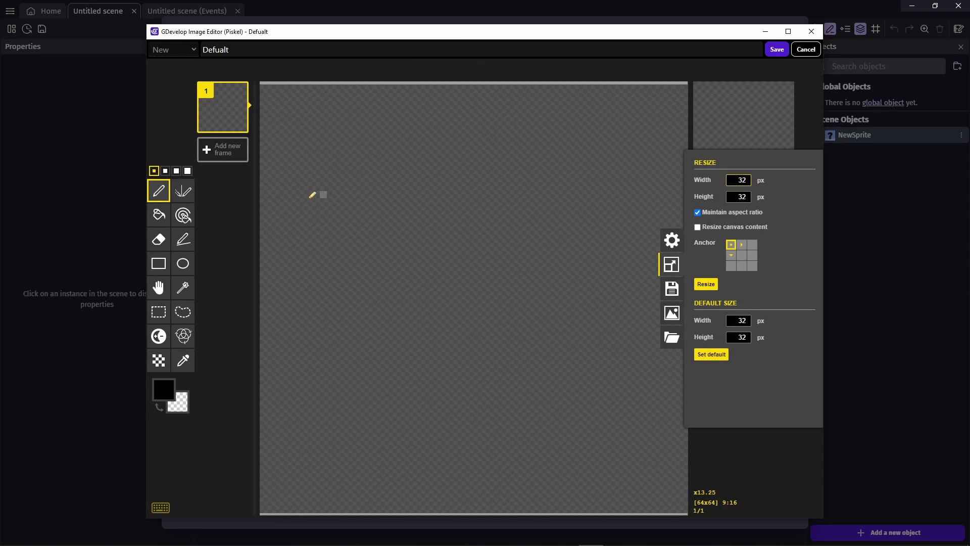
click(158, 215)
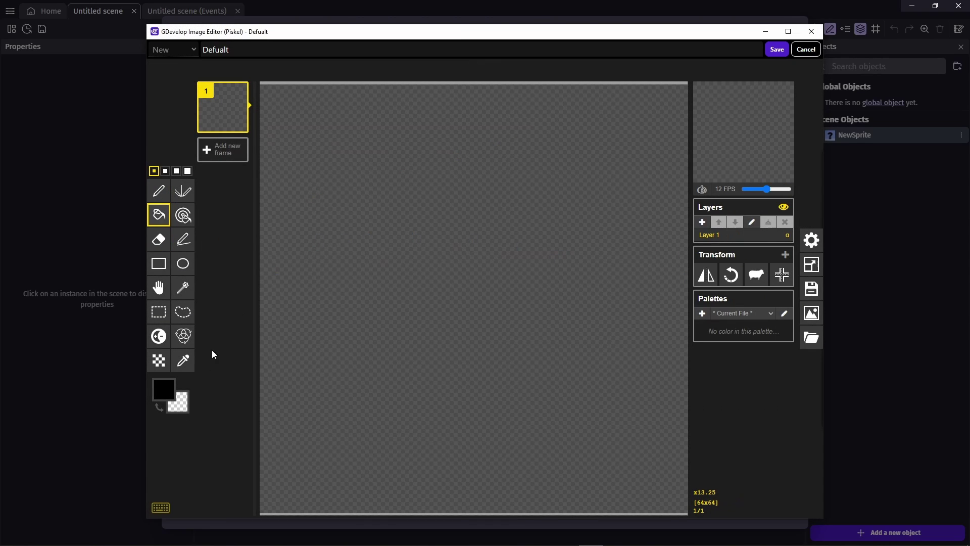
click(164, 389)
click(262, 426)
click(361, 364)
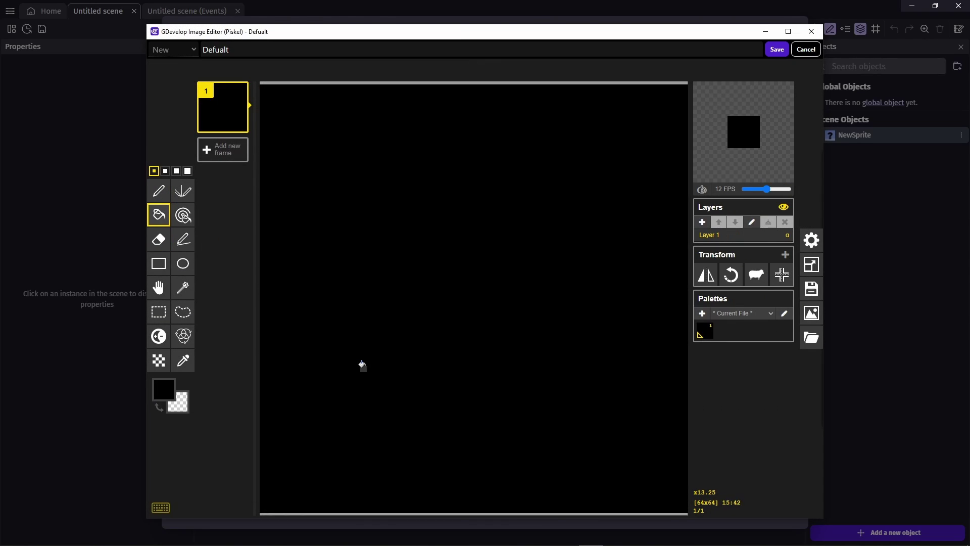
click(159, 191)
Draw black eyes and a smile on the face, save the drawing and apply it to Player.
click(164, 389)
drag(212, 470, 164, 483)
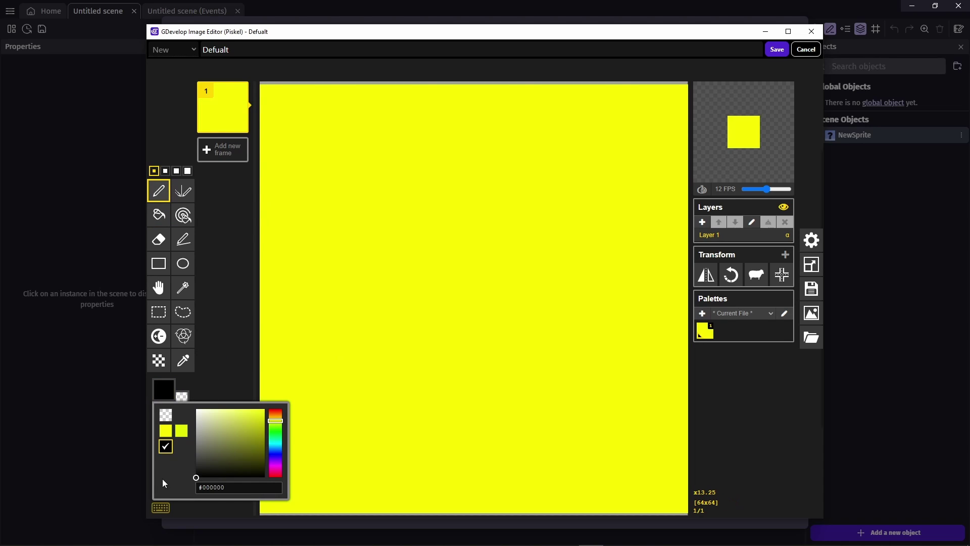
drag(331, 192, 349, 212)
drag(576, 202, 606, 212)
drag(293, 322, 665, 353)
scroll(666, 218, down, 10)
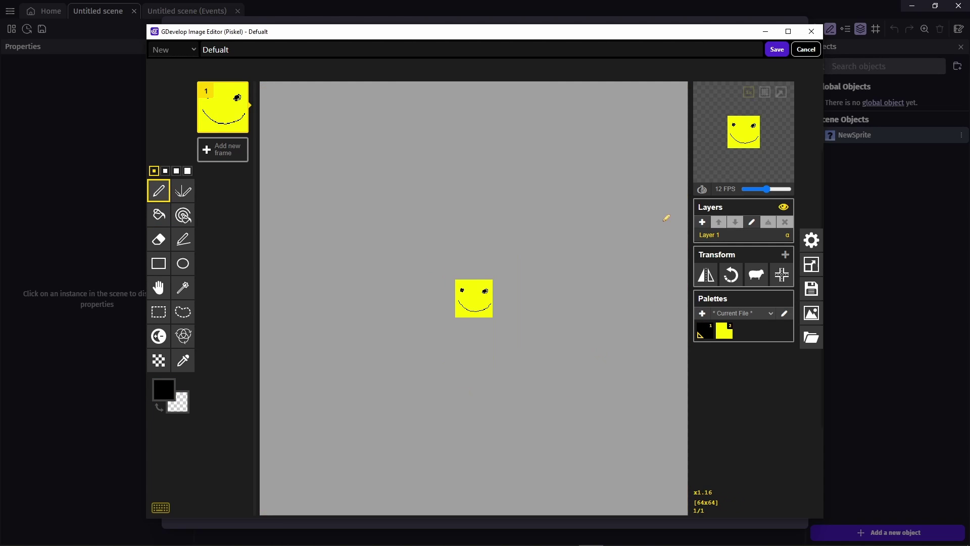
click(777, 49)
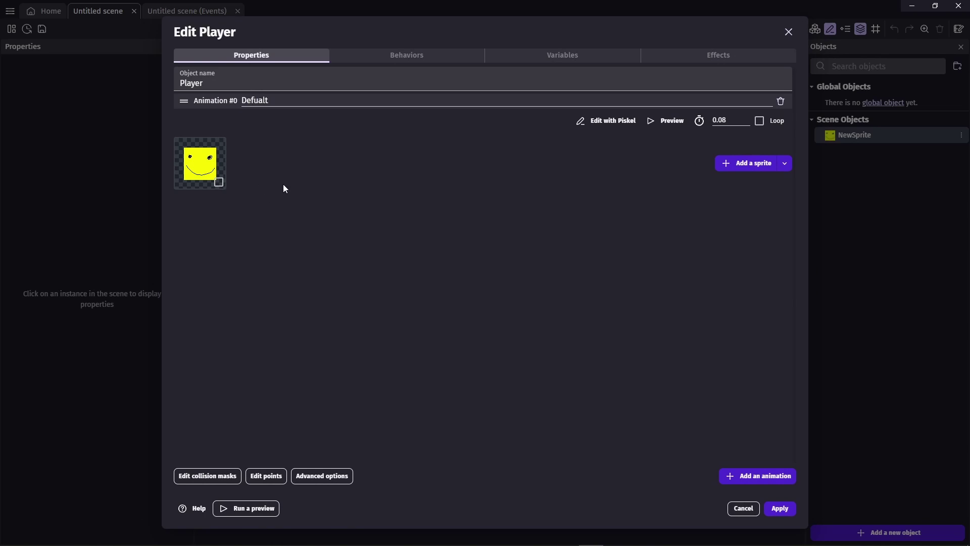
click(792, 508)
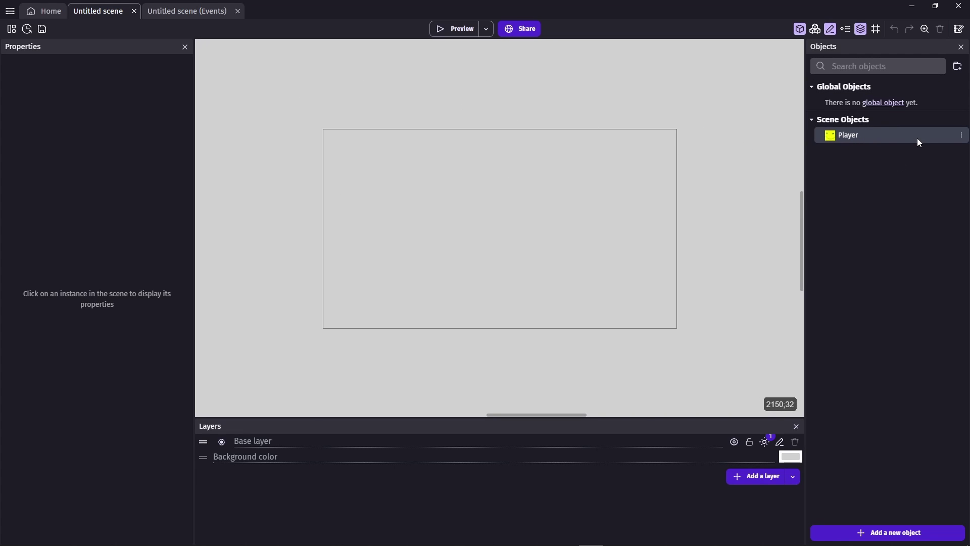
Move Player into Global Objects and place a Player instance in the scene.
drag(847, 142, 849, 103)
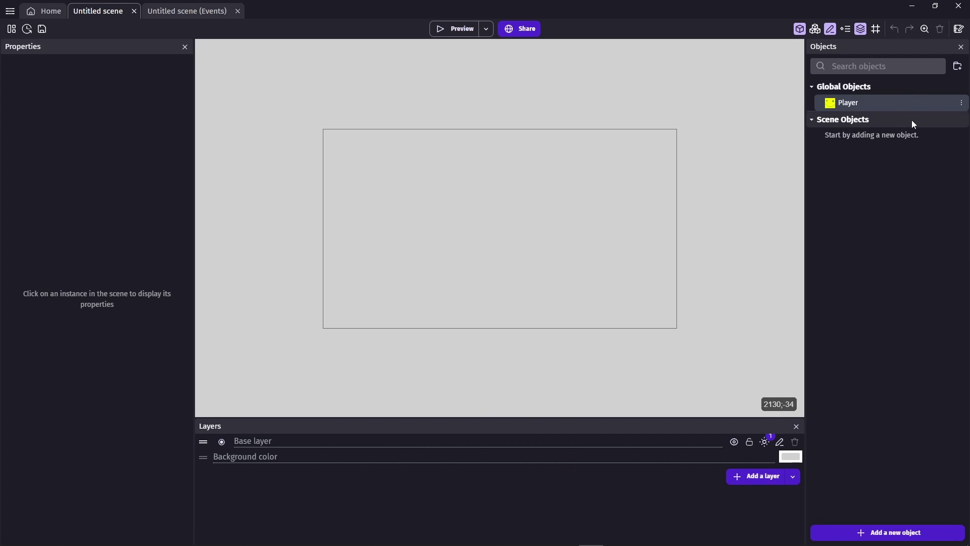
ctrl+scroll(557, 195, up, 2)
scroll(502, 236, down, 1)
drag(842, 107, 477, 193)
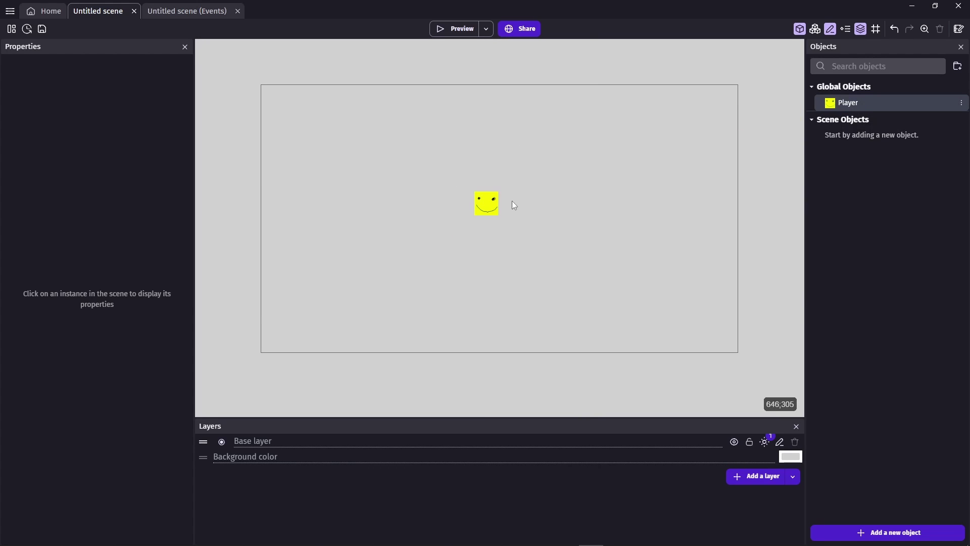
drag(410, 153, 571, 295)
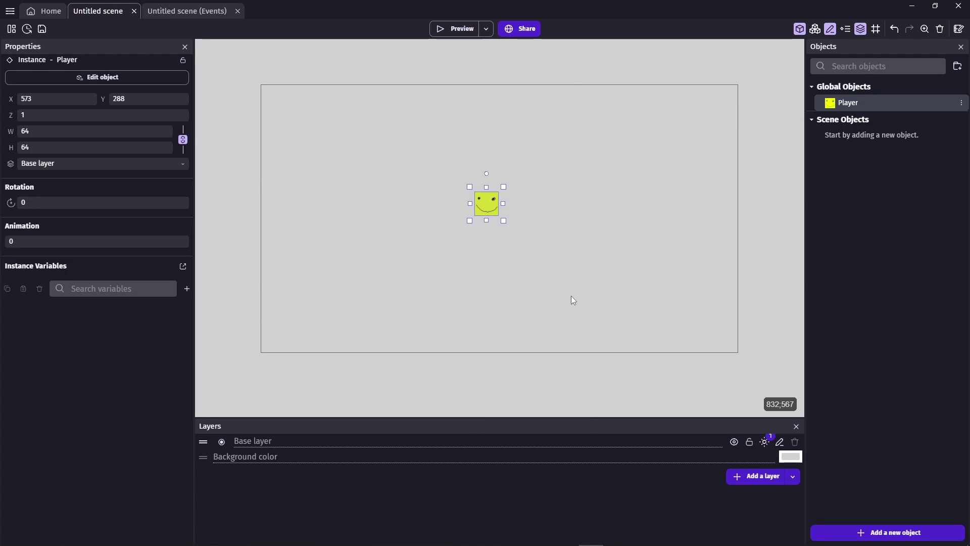
click(560, 277)
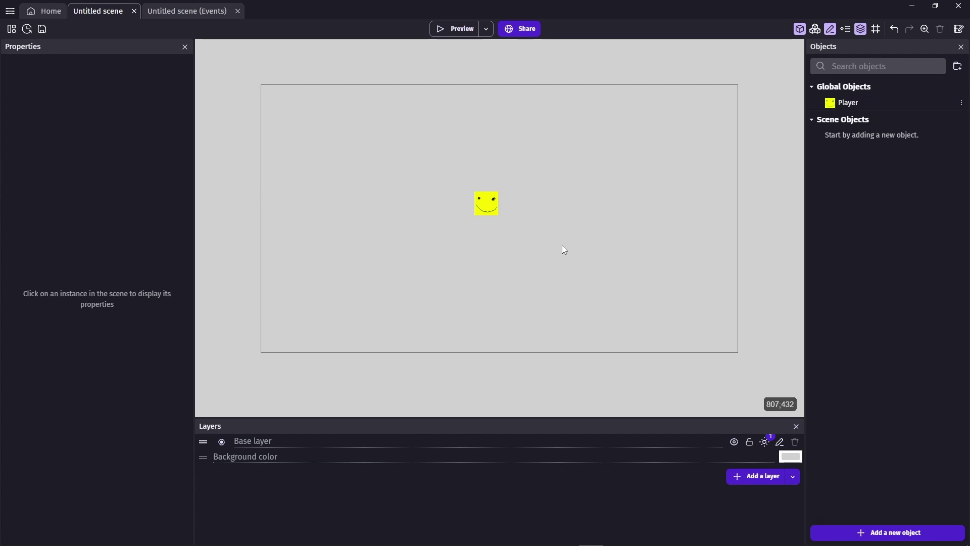
click(493, 210)
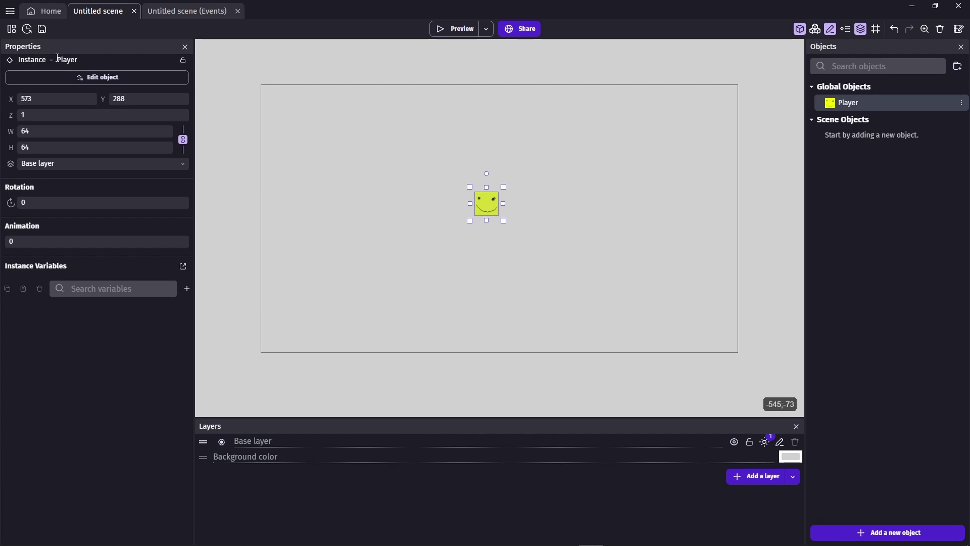
Set the Player instance's X position to 500 in Properties.
double_click(25, 99)
text(200)
key(BackSpace)
key(BackSpace)
key(BackSpace)
text(500)
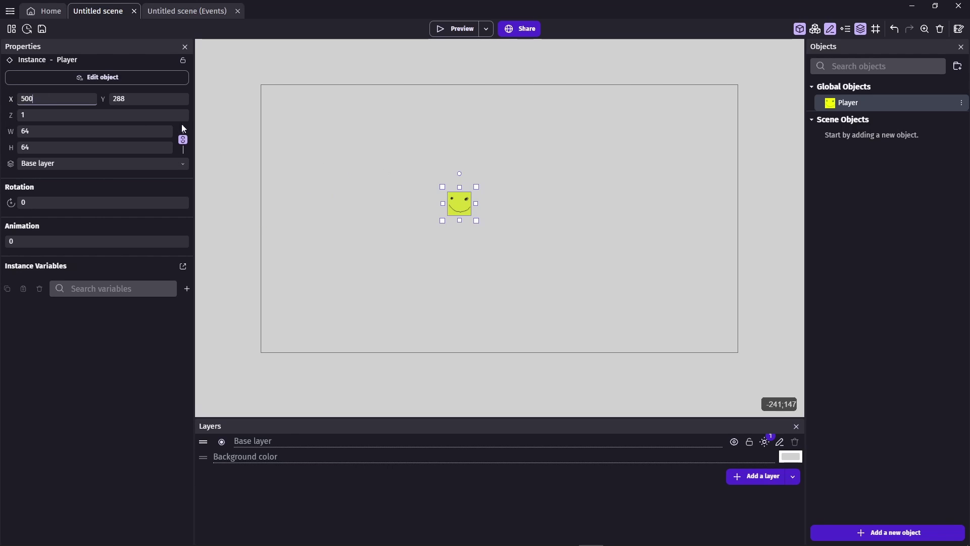
click(23, 114)
click(79, 133)
click(79, 147)
click(78, 202)
click(17, 342)
Nudge Player right, then remove the two extra Player instances so only one remains.
drag(470, 206, 502, 207)
drag(839, 103, 635, 150)
drag(833, 102, 367, 133)
drag(316, 92, 696, 163)
key(Delete)
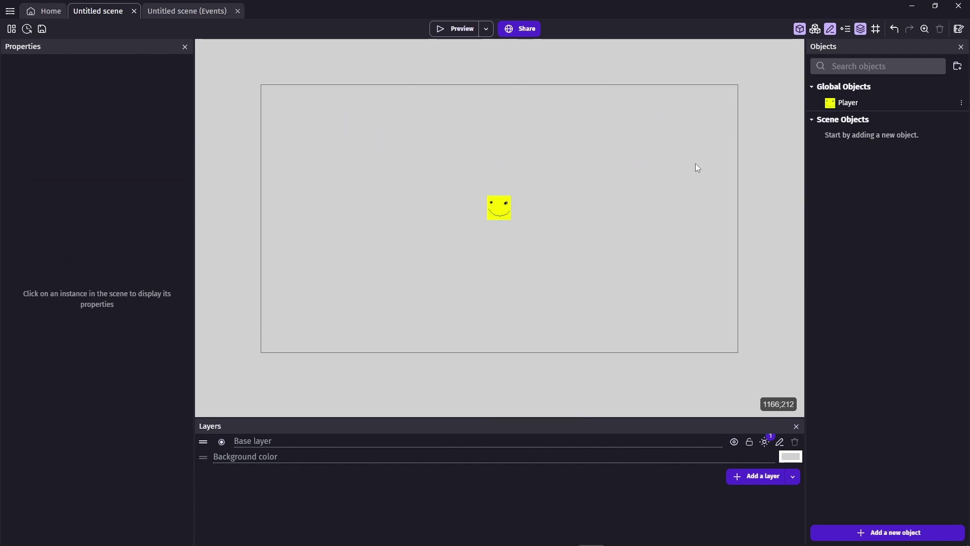
click(443, 28)
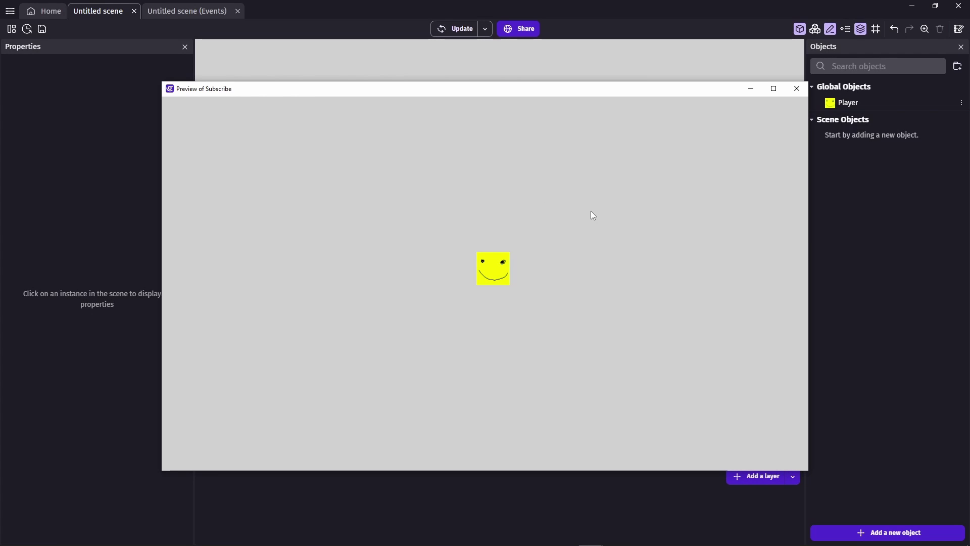
click(798, 89)
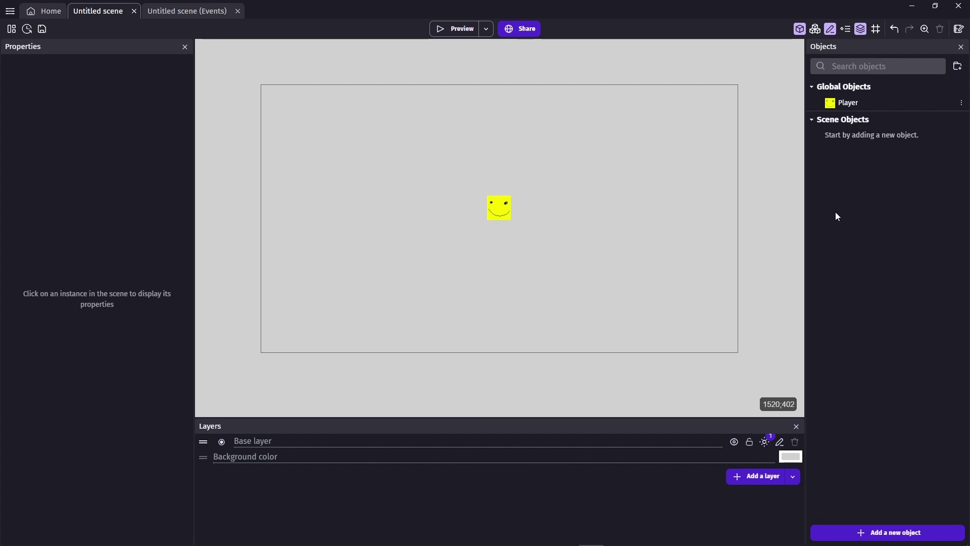
Shift the Player instance left and open Player's object settings on the Behaviors section.
drag(461, 197, 555, 262)
drag(542, 194, 506, 195)
click(530, 190)
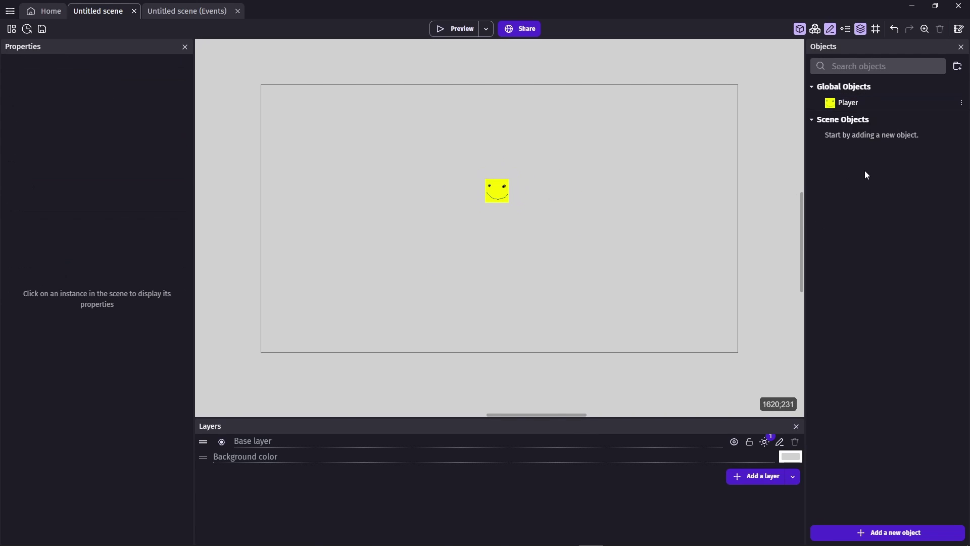
double_click(860, 102)
click(353, 275)
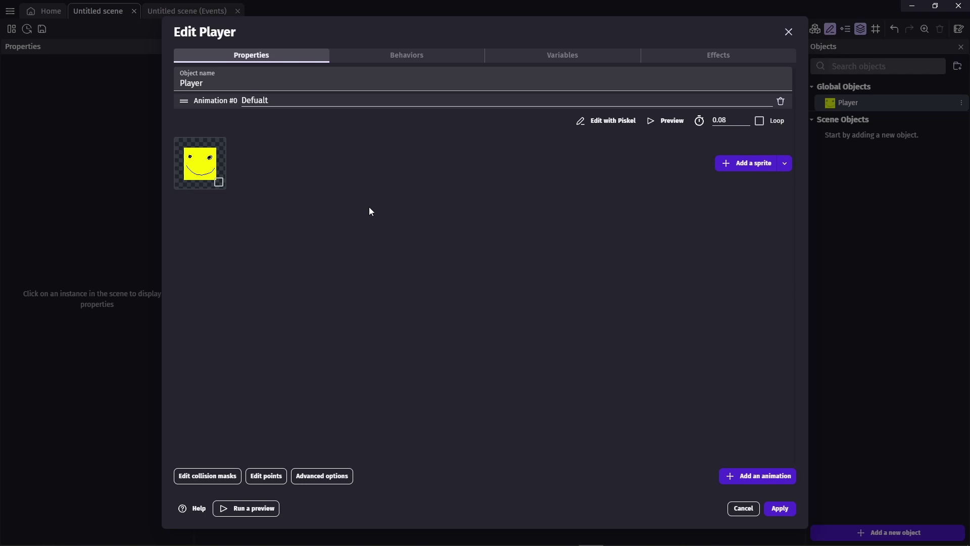
click(424, 60)
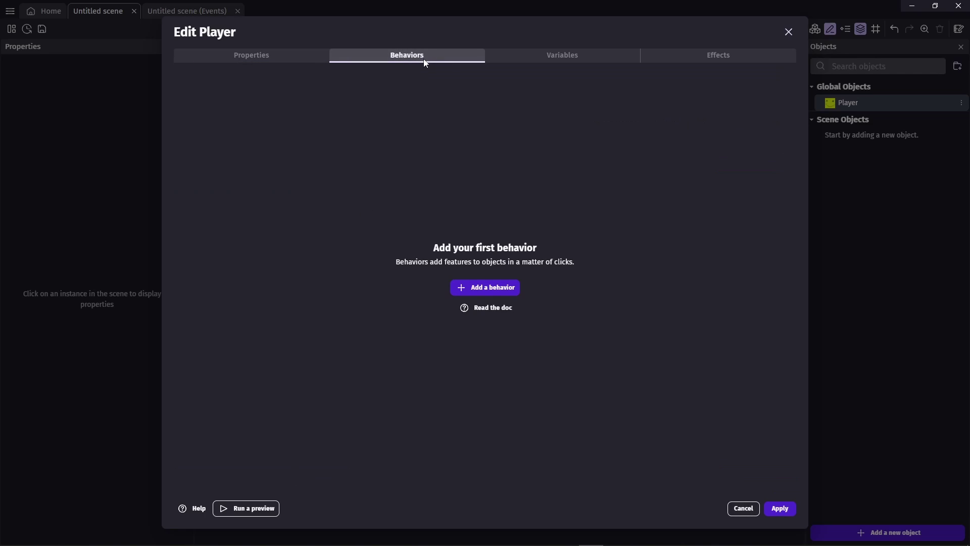
Add the Top-down movement behavior to Player.
click(462, 289)
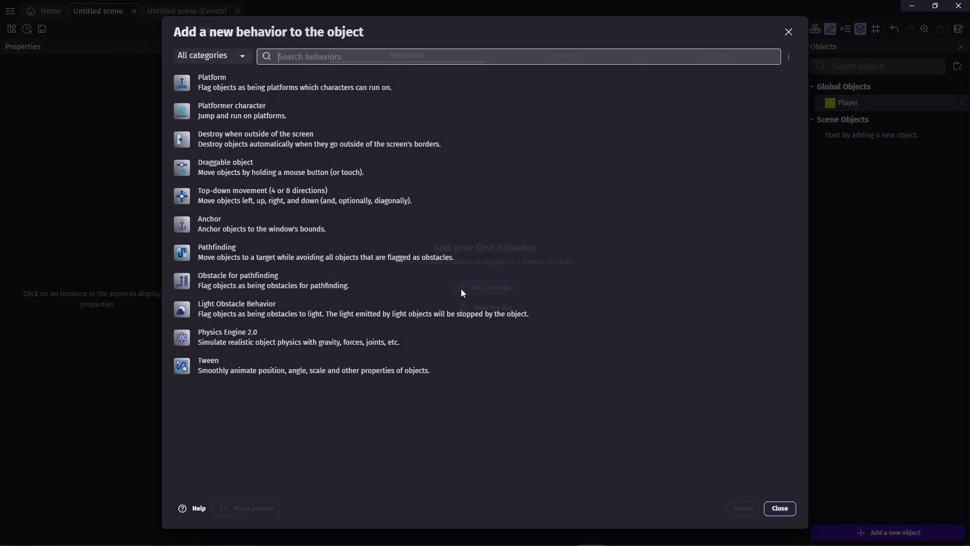
scroll(404, 375, down, 20)
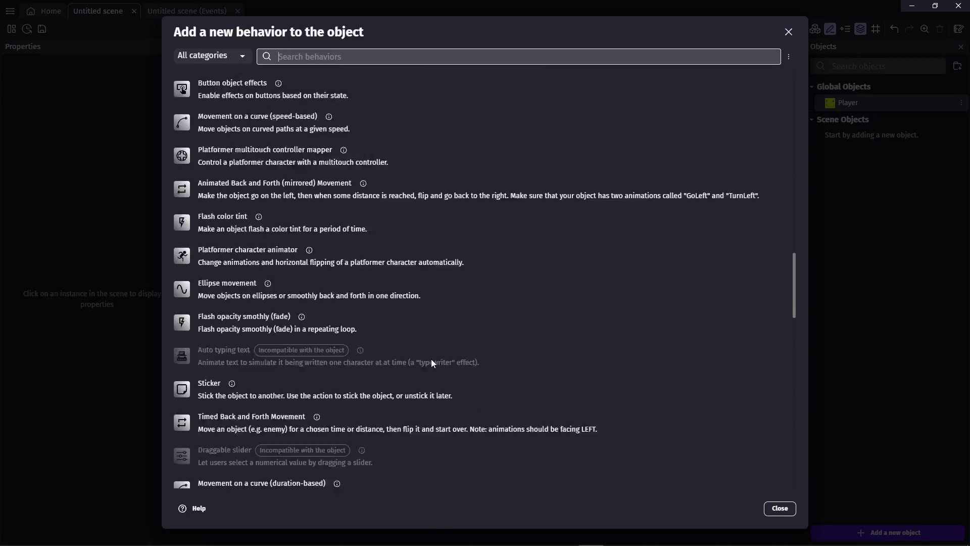
scroll(427, 389, down, 5)
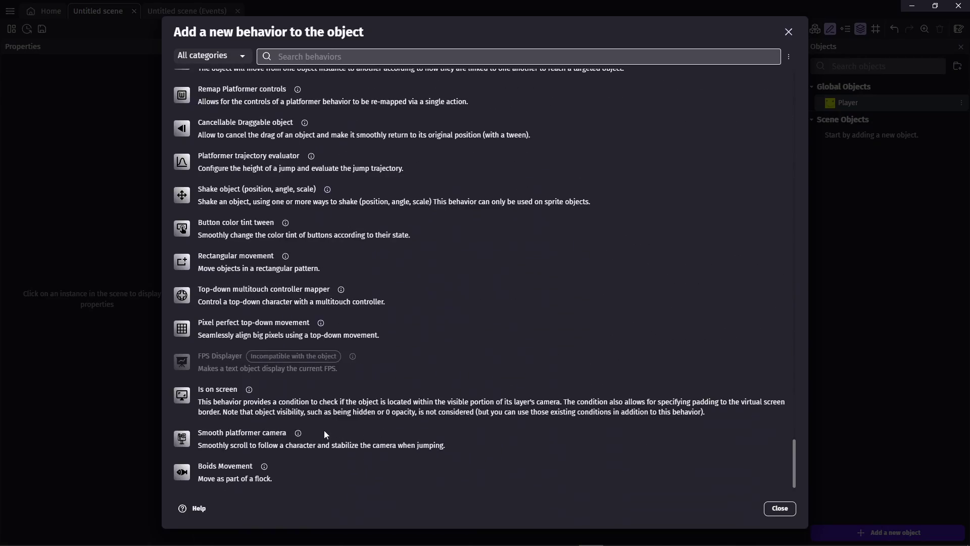
scroll(286, 454, up, 15)
scroll(286, 451, up, 20)
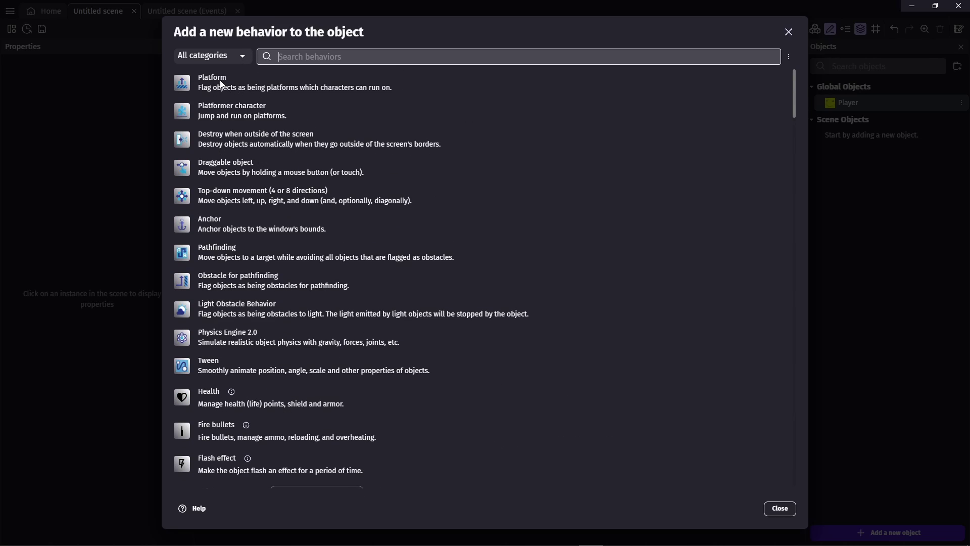
click(246, 199)
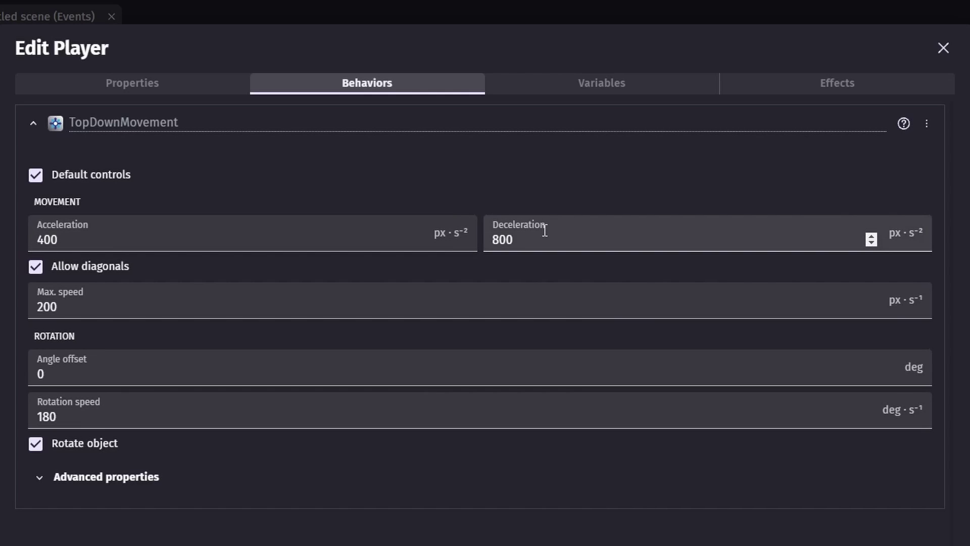
Set Acceleration, Max. speed and Deceleration to 500.
click(335, 237)
drag(335, 237, 18, 237)
text(2)
key(BackSpace)
text(500)
double_click(143, 307)
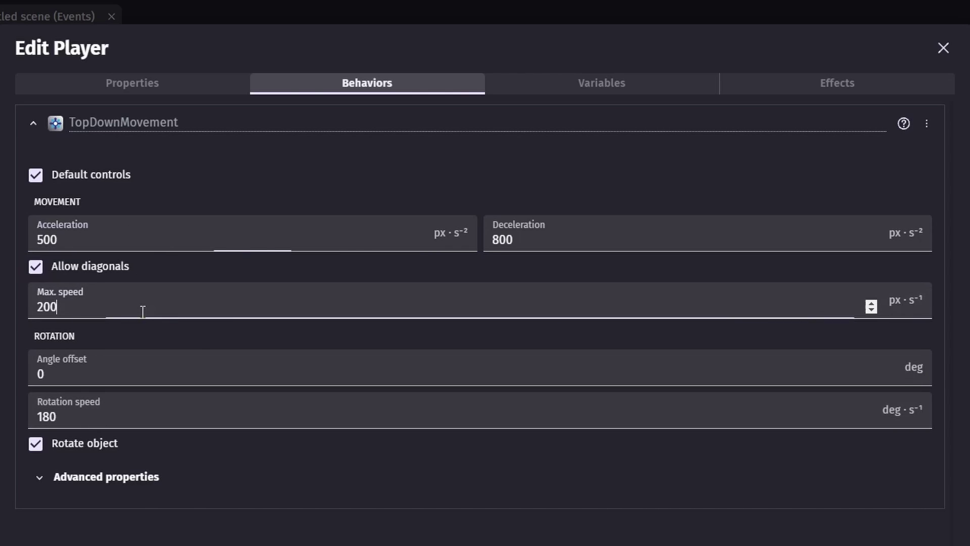
text(500)
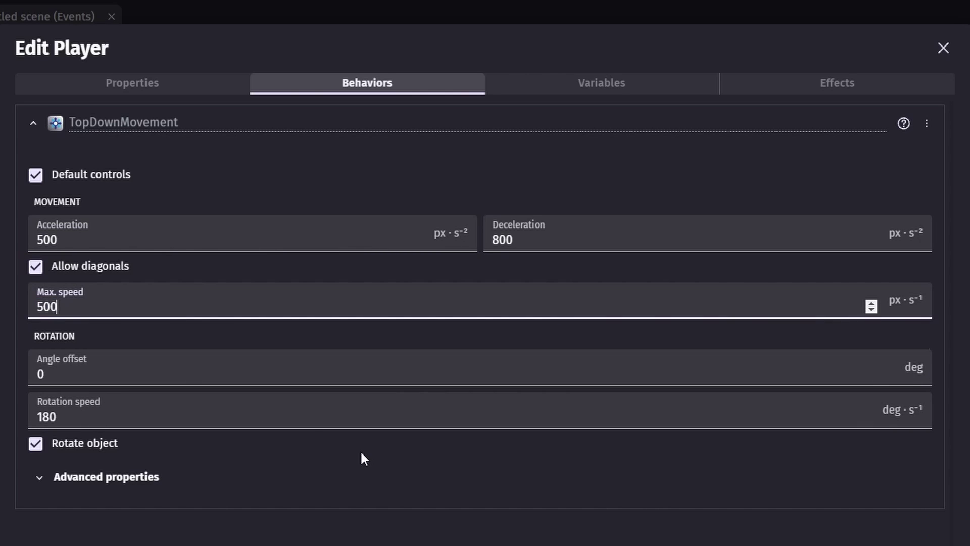
double_click(562, 239)
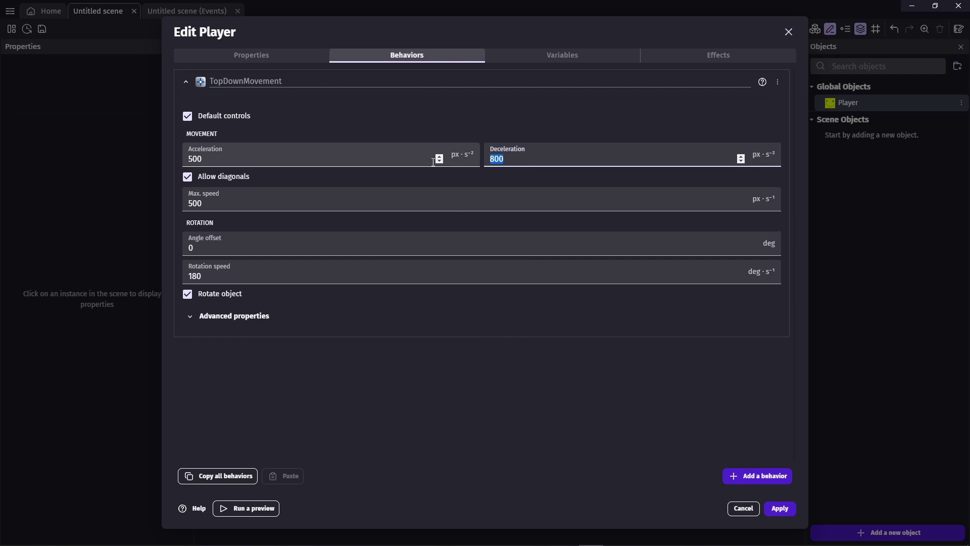
text(500)
click(435, 286)
Untick Rotate object, keep the Top-Down viewpoint, and apply the movement settings.
click(187, 294)
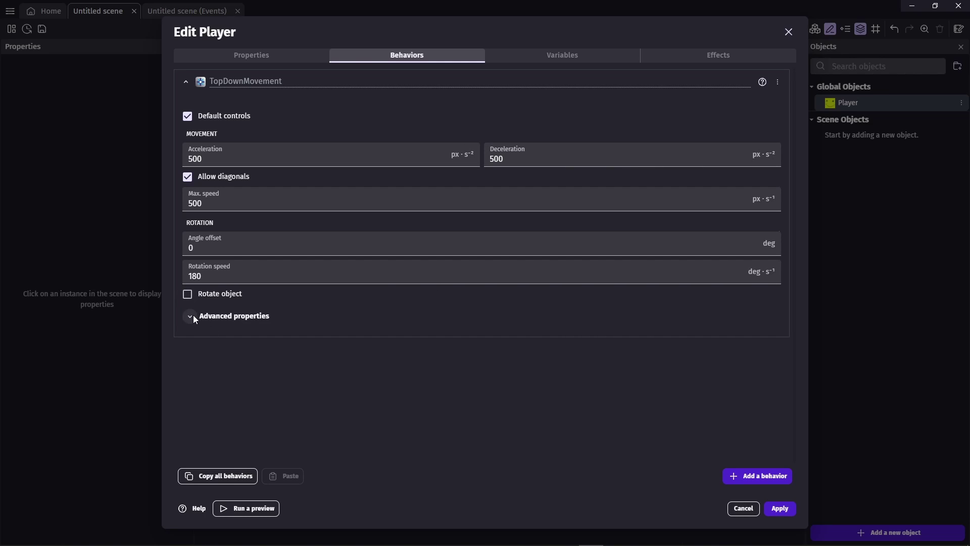
click(192, 315)
click(315, 445)
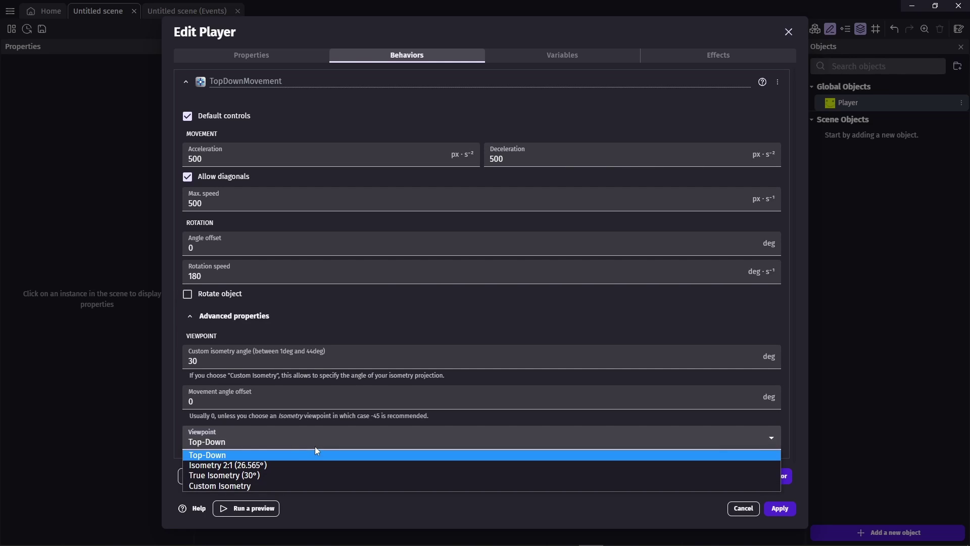
click(192, 378)
click(215, 317)
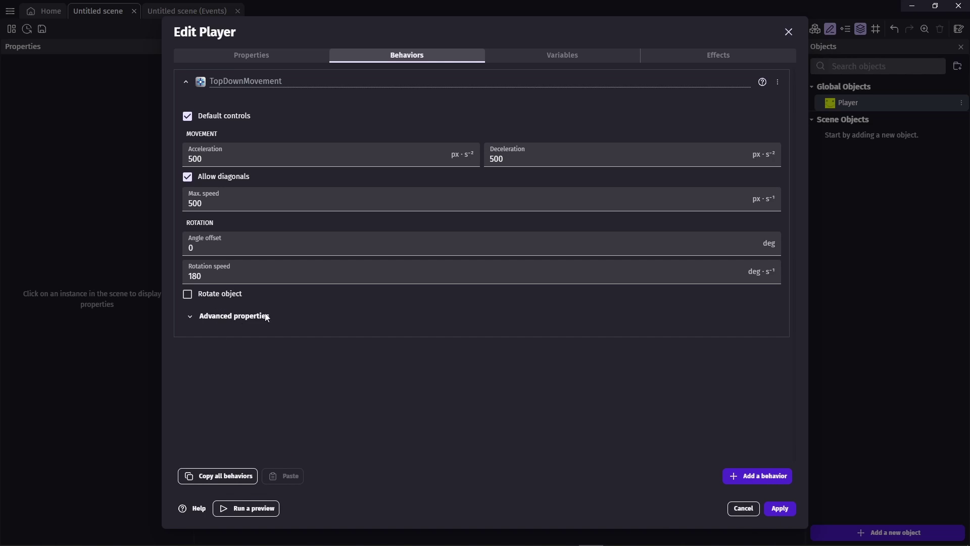
click(780, 508)
Preview the scene and steer Player around with the arrow keys.
click(435, 28)
key(Up)
key(Down)
key(Up)
key(Right)
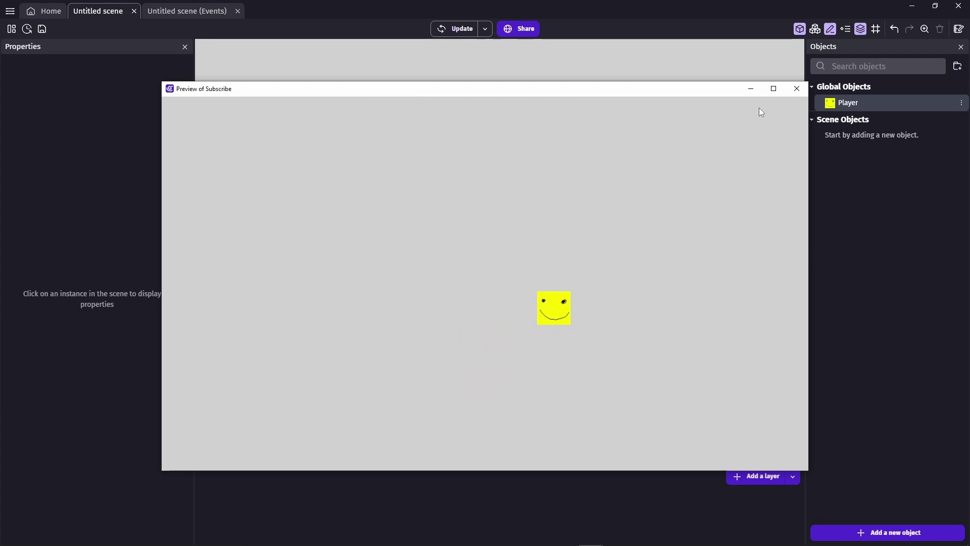
Change Player's top-down Deceleration and Acceleration to 1000 and apply.
click(797, 88)
click(819, 119)
double_click(848, 103)
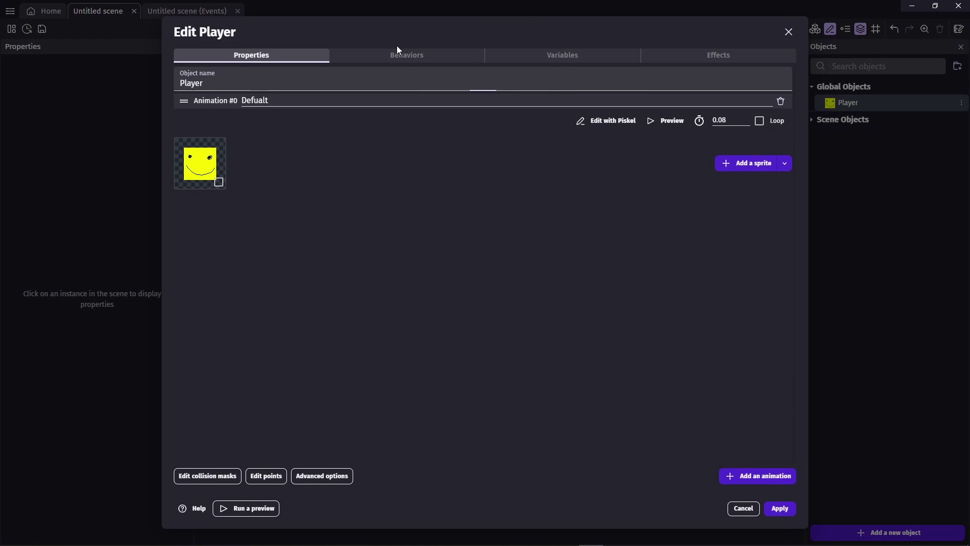
click(452, 61)
double_click(506, 158)
text(1)
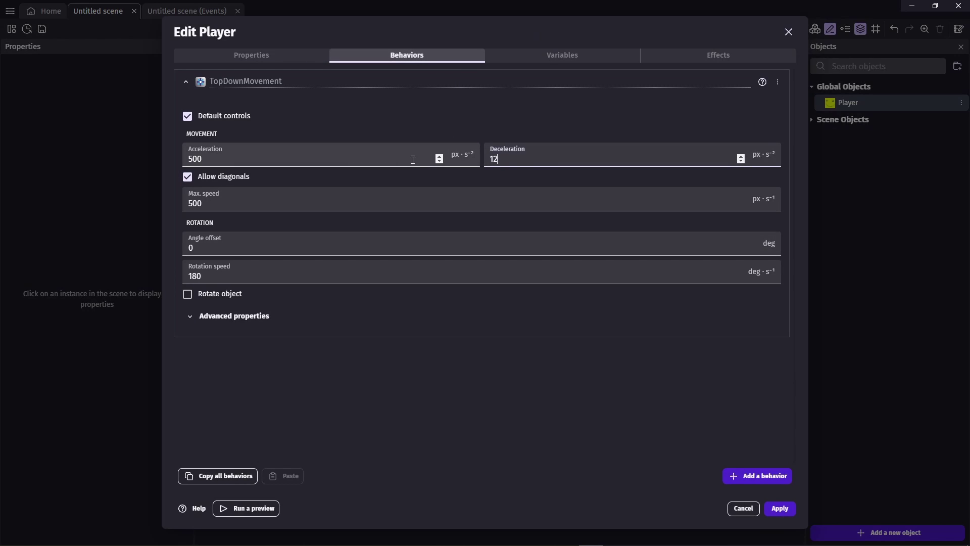
text(000)
double_click(283, 158)
text(1000)
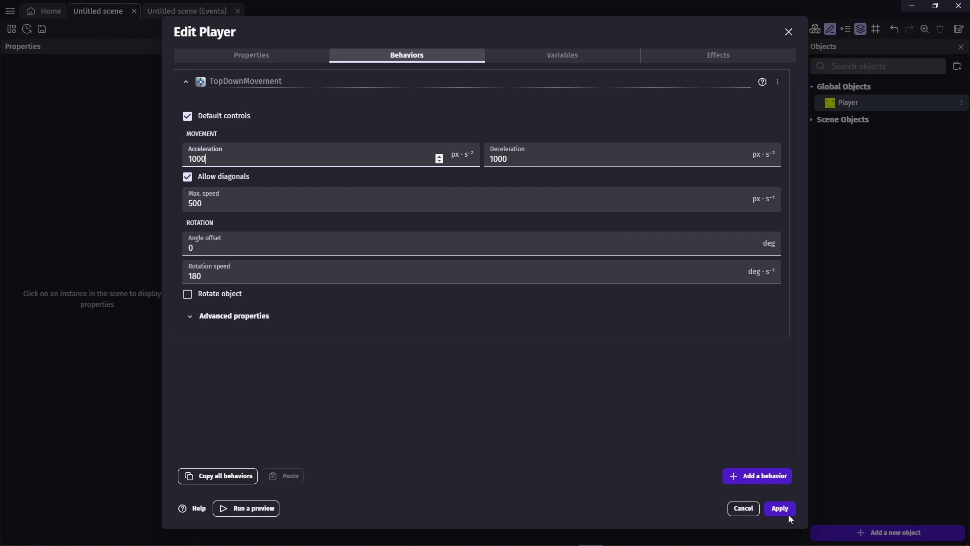
click(787, 514)
Preview with Ctrl+Enter, move Player with the arrow keys, then close the preview.
key(ctrl+Return)
key(Up)
key(Right)
key(Down)
key(Left)
key(Right)
key(Down)
click(797, 89)
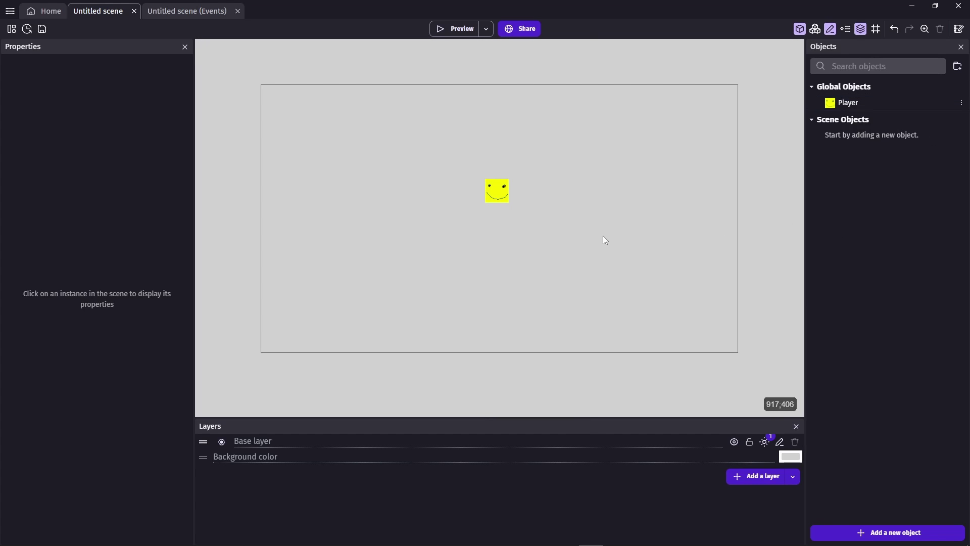
drag(677, 78, 813, 210)
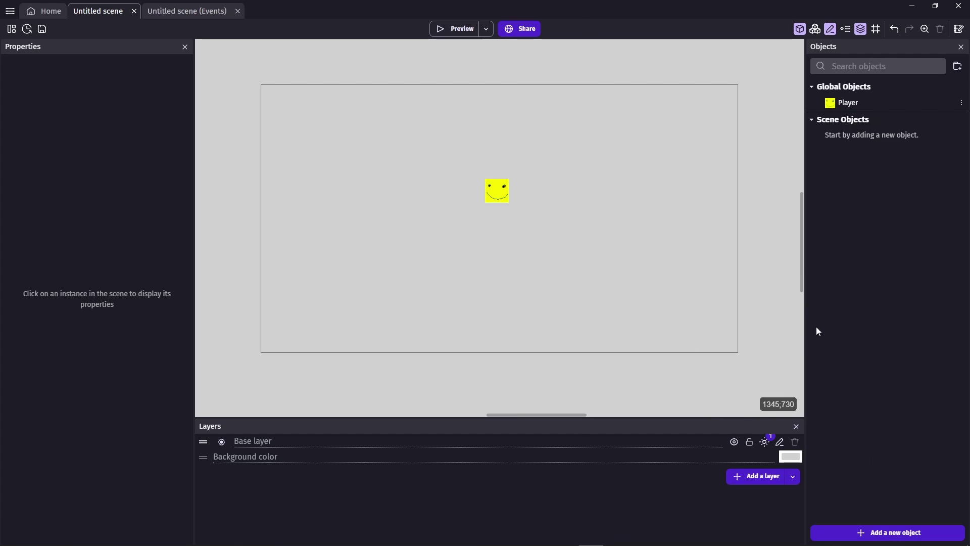
Create a new Sprite object named Coin.
click(877, 530)
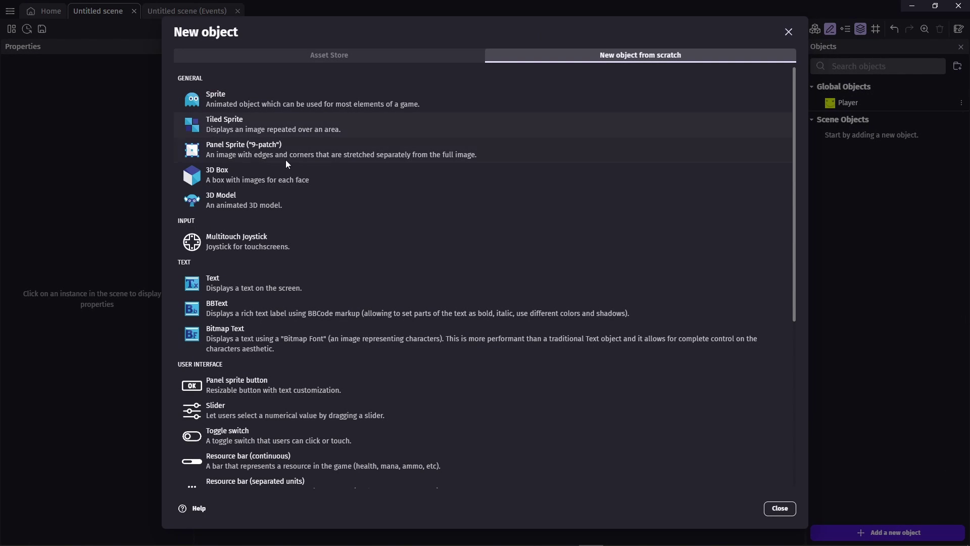
click(212, 101)
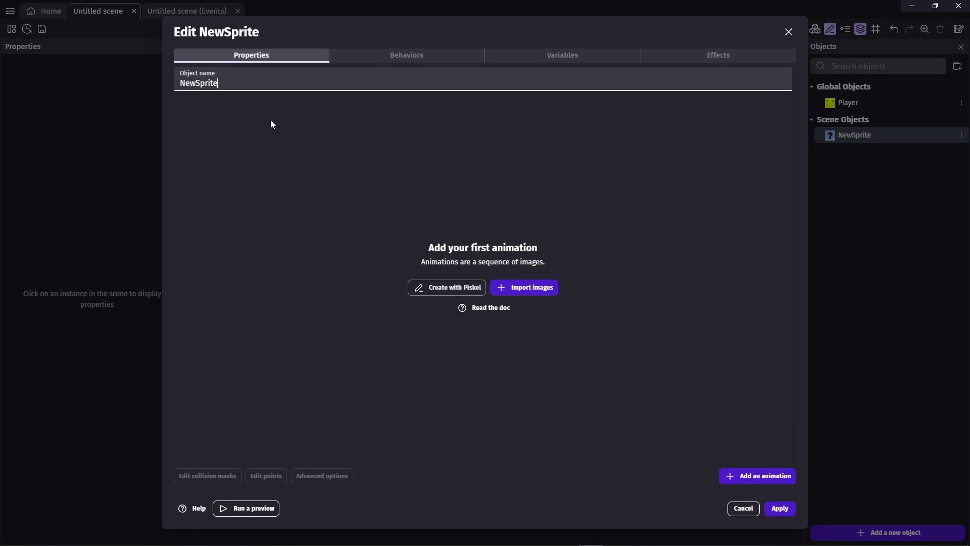
double_click(239, 79)
text(Coin)
Draw Coin as a yellow-filled ellipse in Piskel, apply it, and place a coin in the scene.
click(454, 287)
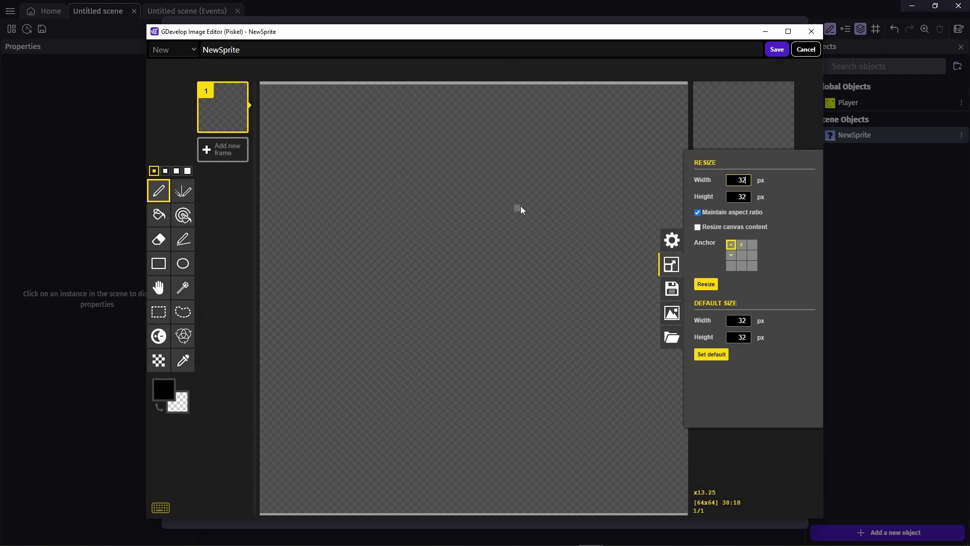
click(183, 263)
click(164, 389)
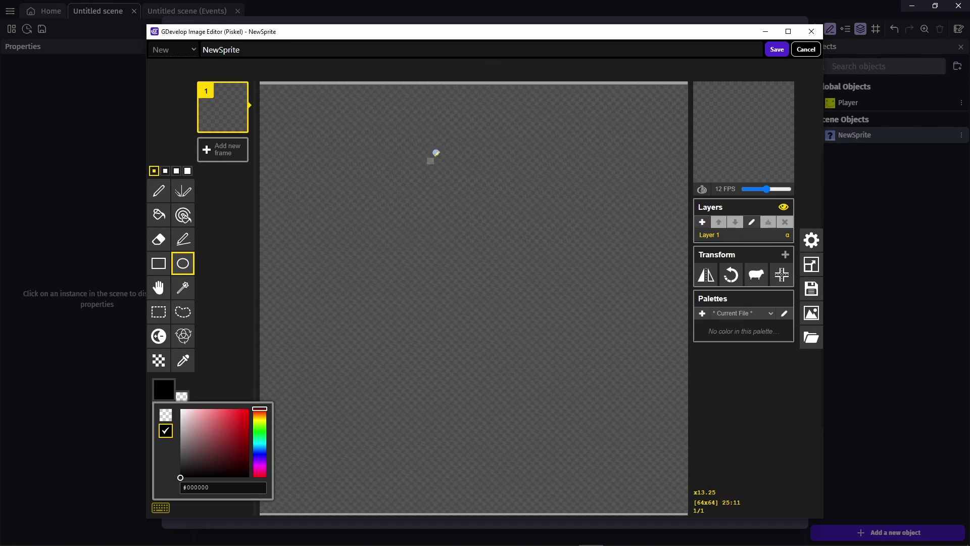
mouse_move(395, 109)
mouse_down()
mouse_move(496, 325)
mouse_move(586, 484)
mouse_up()
click(163, 220)
click(163, 389)
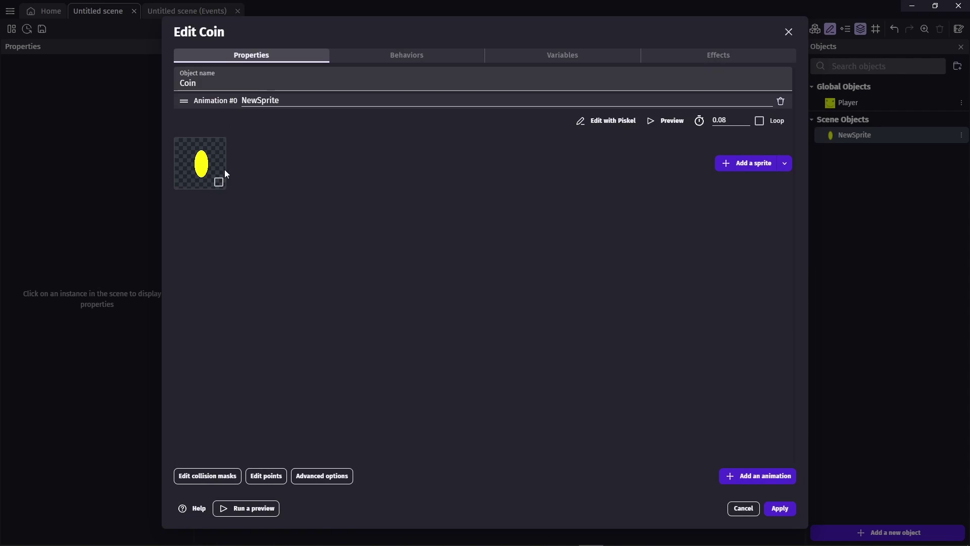
click(780, 508)
drag(854, 135, 613, 141)
drag(847, 135, 429, 314)
click(455, 28)
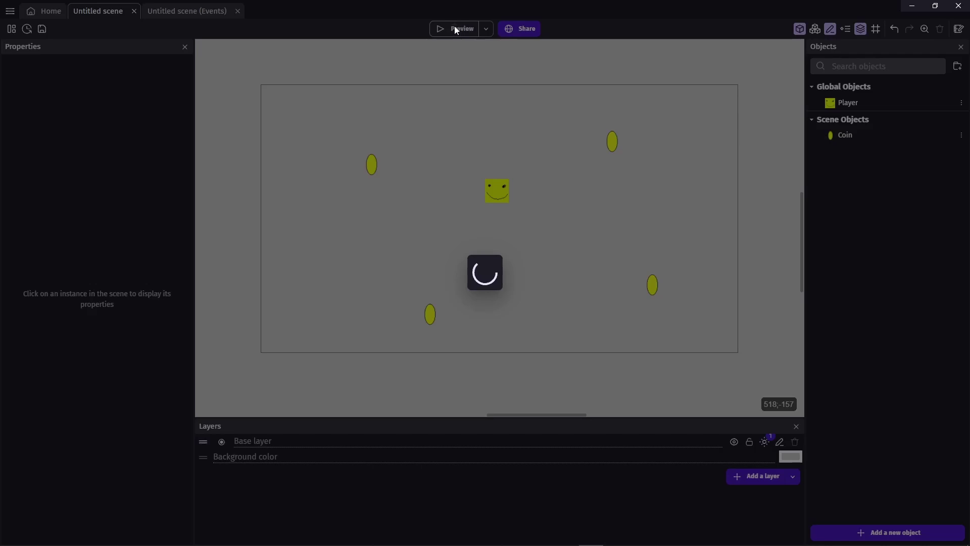
key(Left)
key(Left)
key(Left)
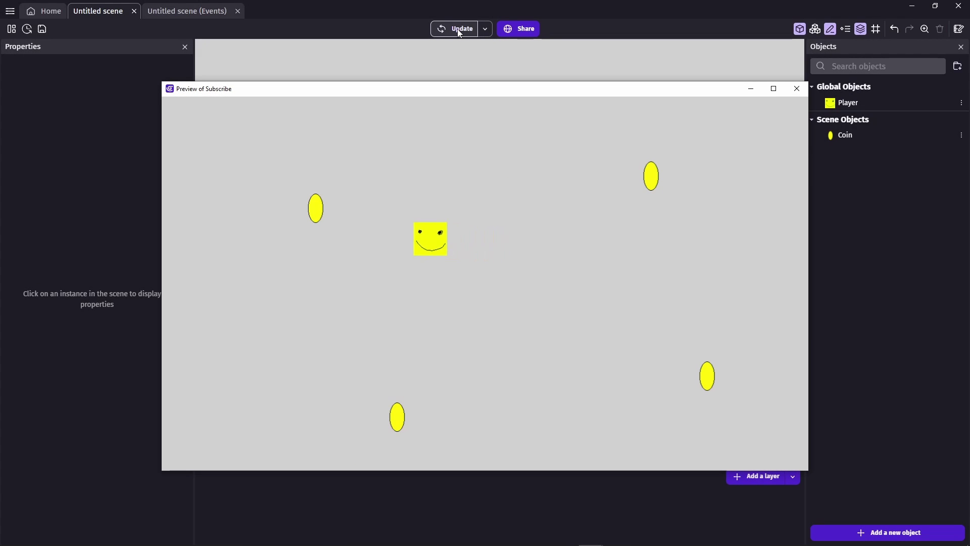
key(Right)
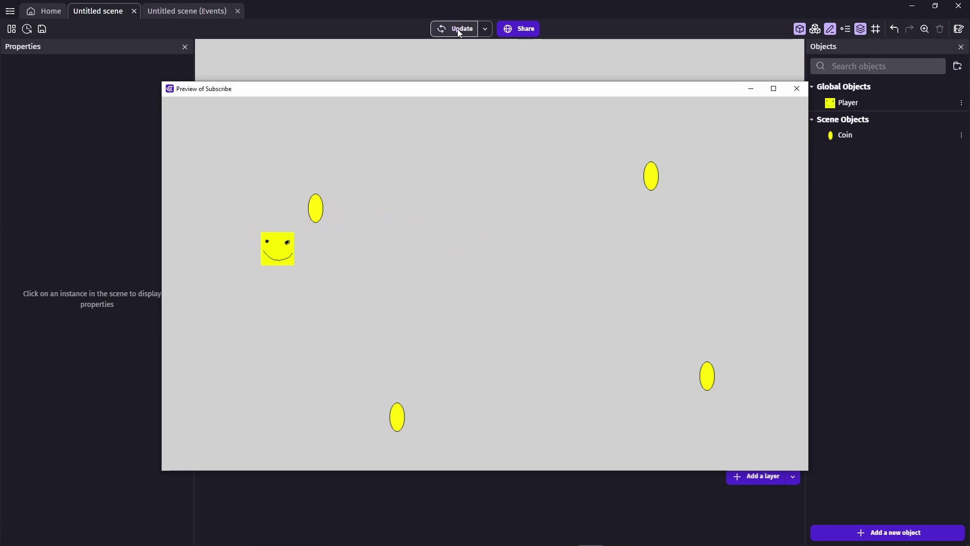
key(Down)
click(796, 89)
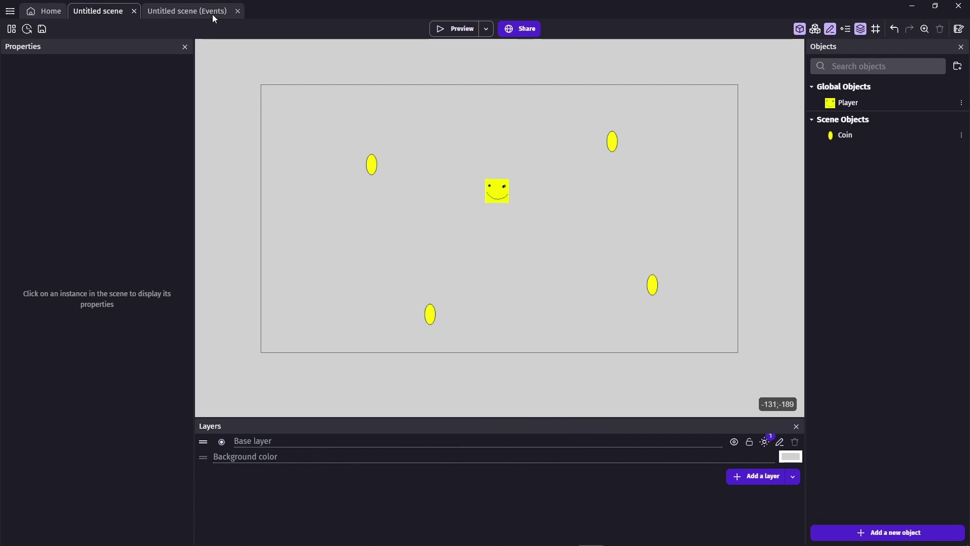
In the Events sheet, add a first empty event and start adding its condition.
click(185, 12)
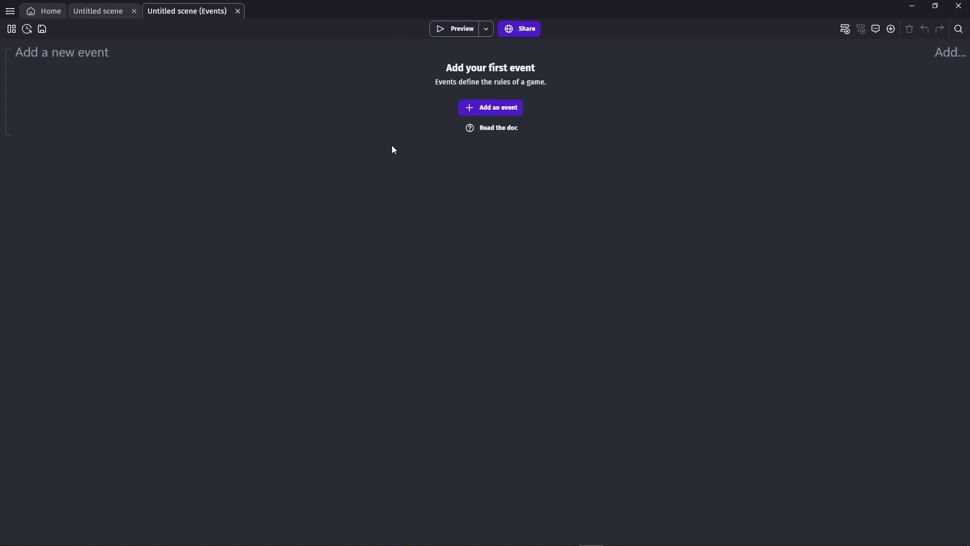
click(65, 57)
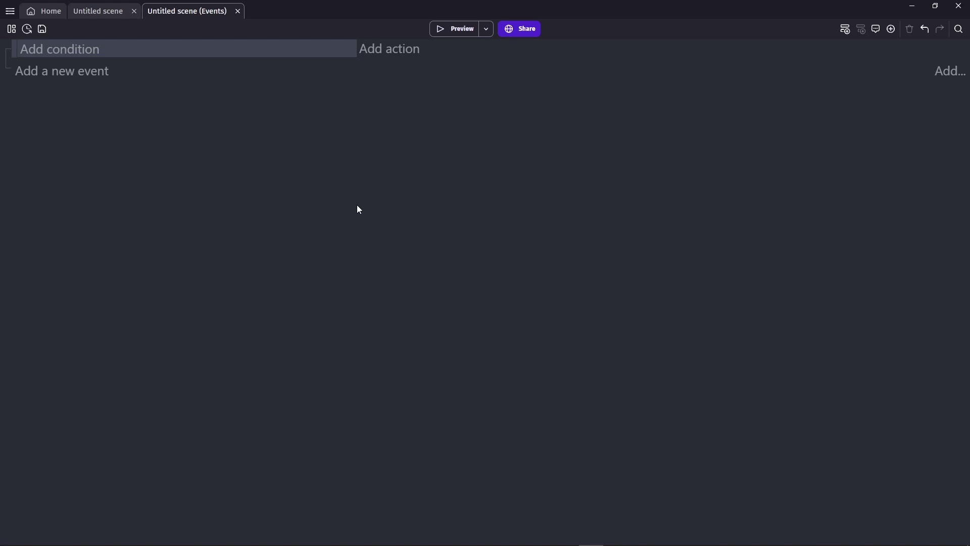
click(62, 51)
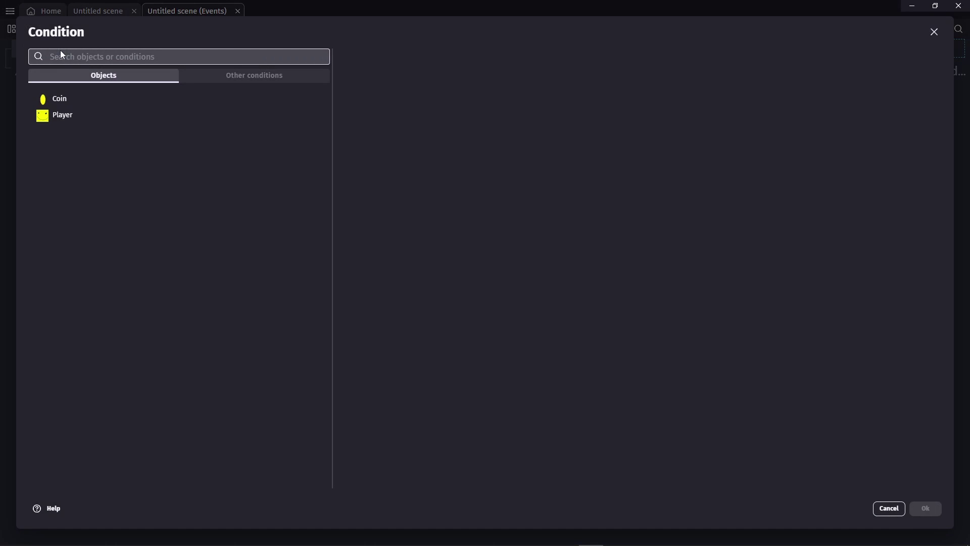
Pick the Collision condition from the Player object's conditions.
click(230, 81)
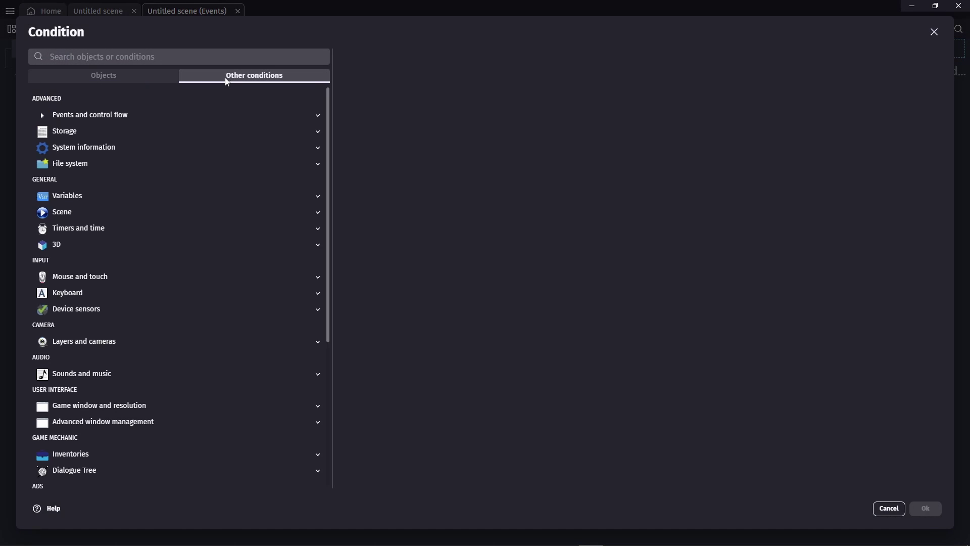
scroll(147, 177, down, 5)
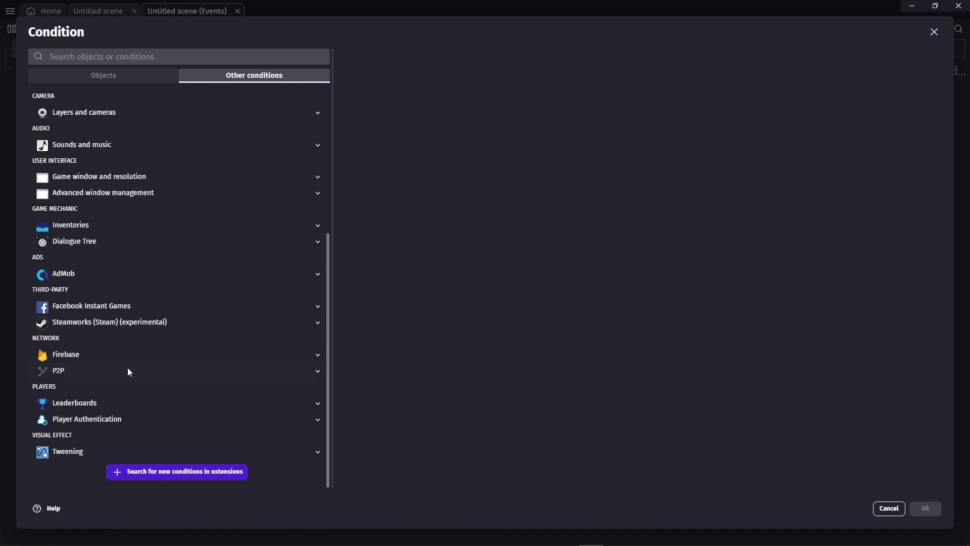
scroll(141, 400, up, 1)
scroll(141, 400, up, 1)
scroll(91, 354, down, 3)
scroll(109, 365, up, 3)
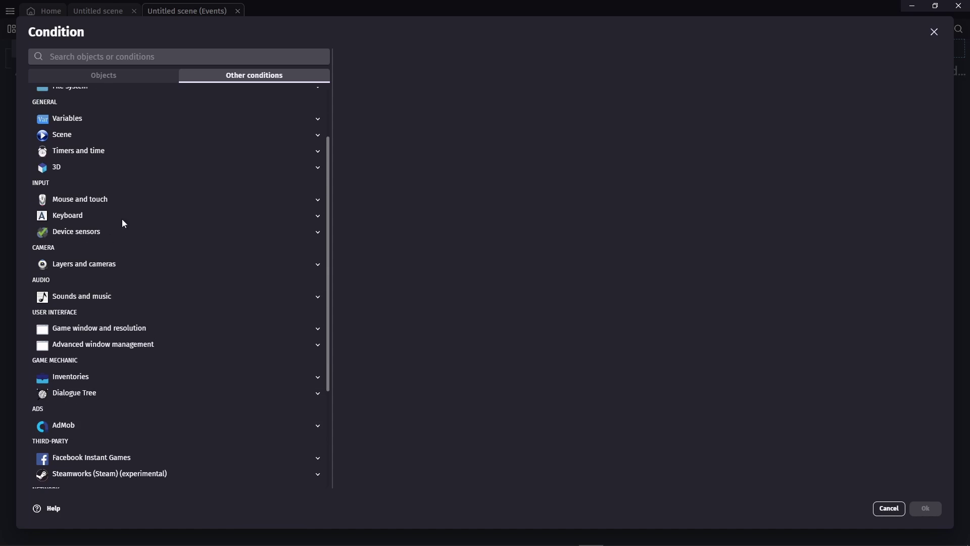
click(124, 76)
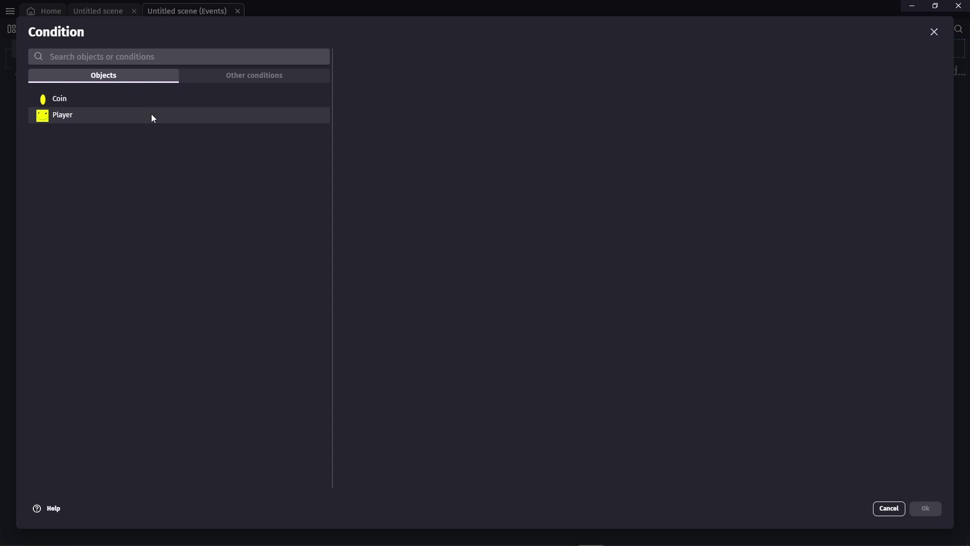
click(126, 125)
scroll(496, 233, down, 10)
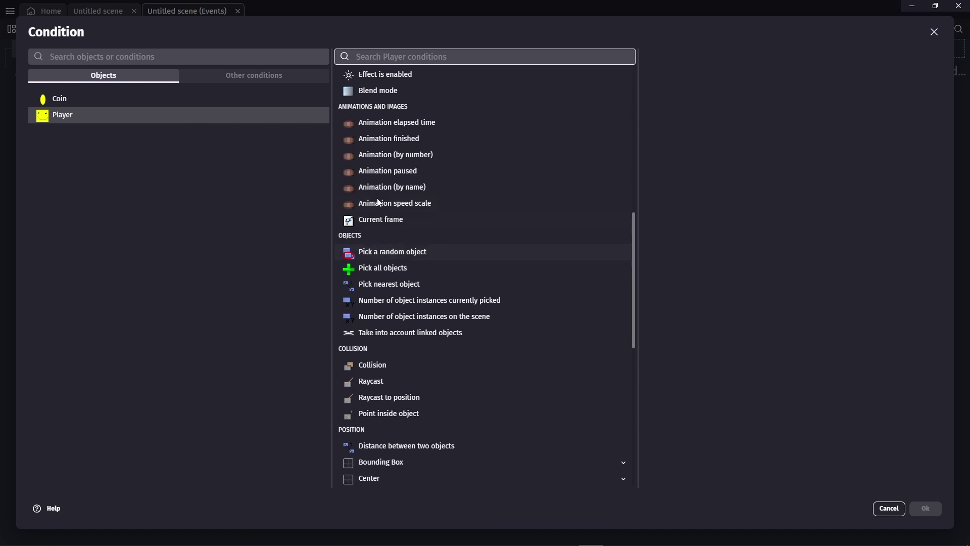
scroll(405, 256, down, 5)
scroll(404, 258, up, 2)
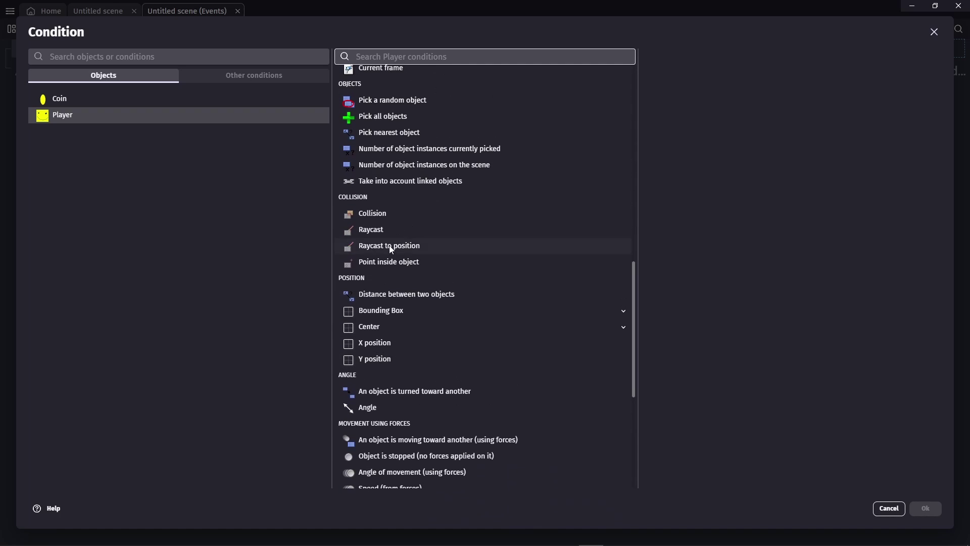
click(373, 214)
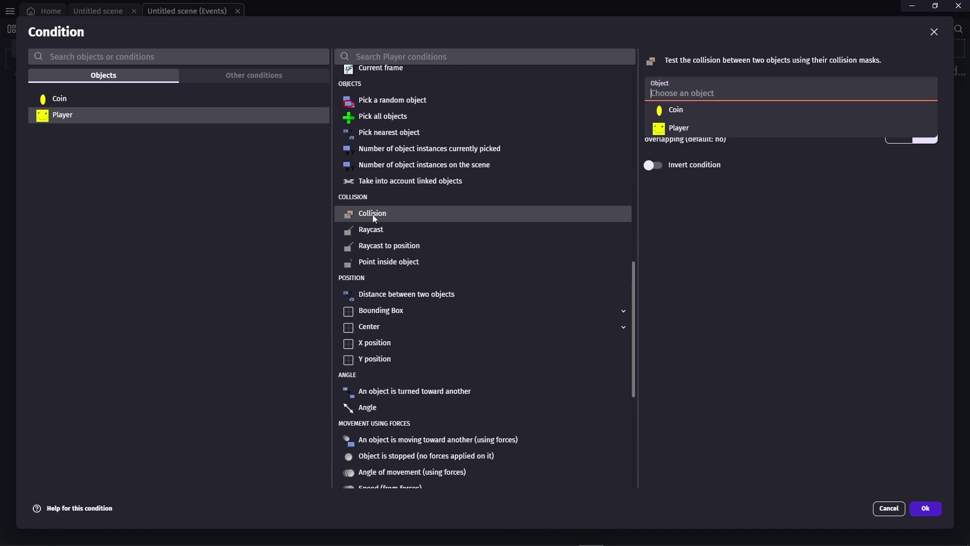
Set Coin as the object the Player collides with and confirm the condition.
click(670, 348)
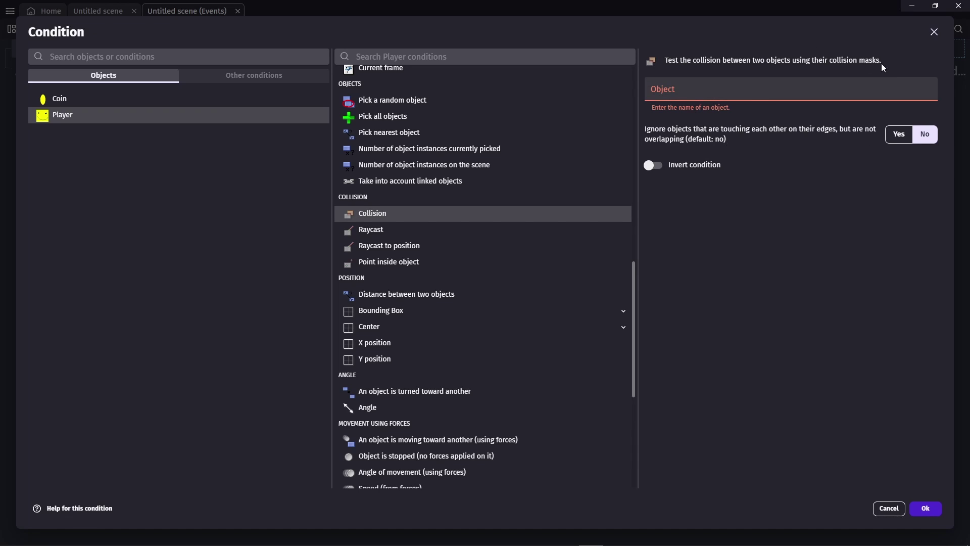
click(758, 90)
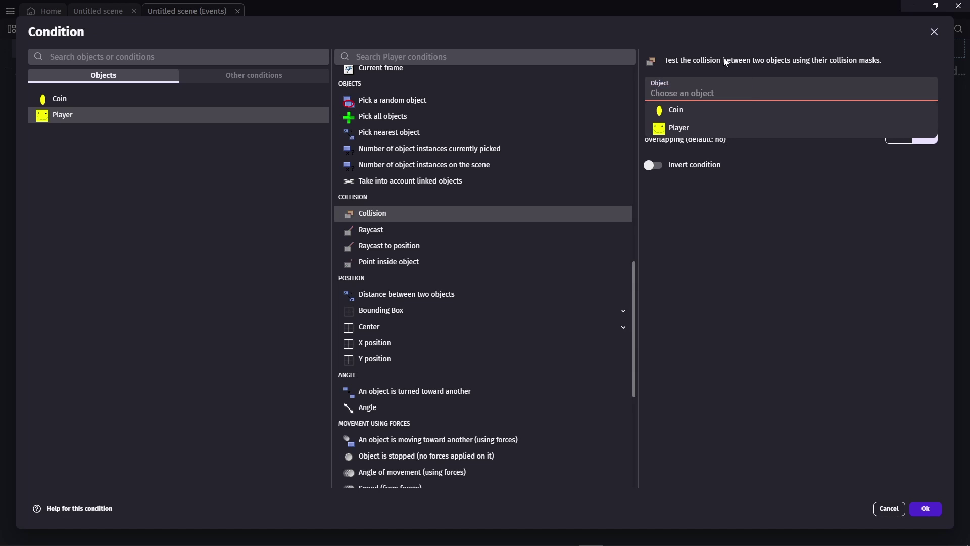
click(685, 111)
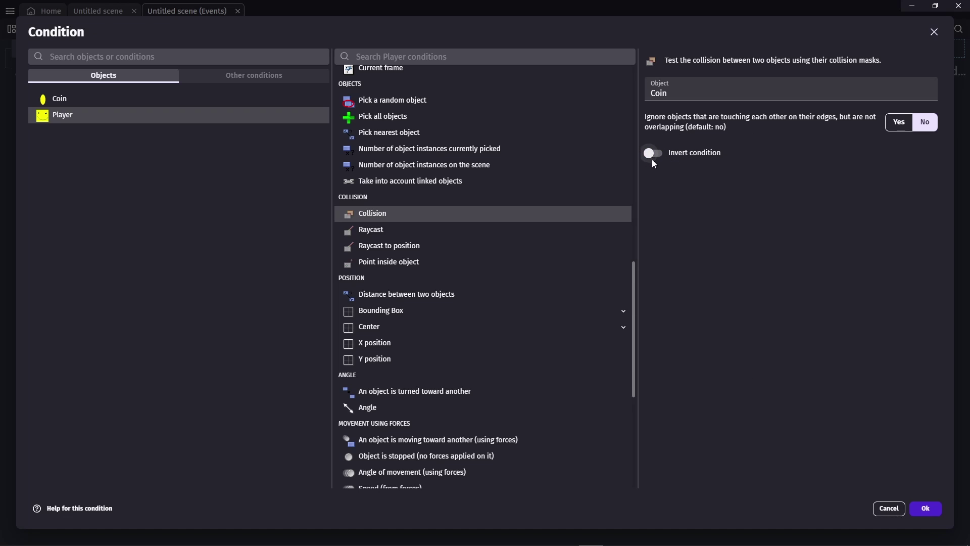
click(928, 508)
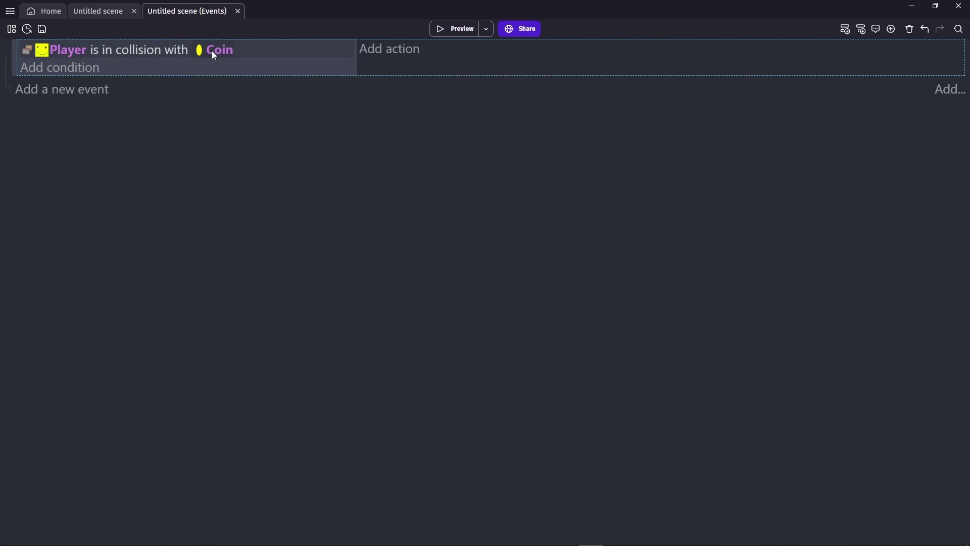
Add a 'Delete Coin' action to the collision event.
click(393, 53)
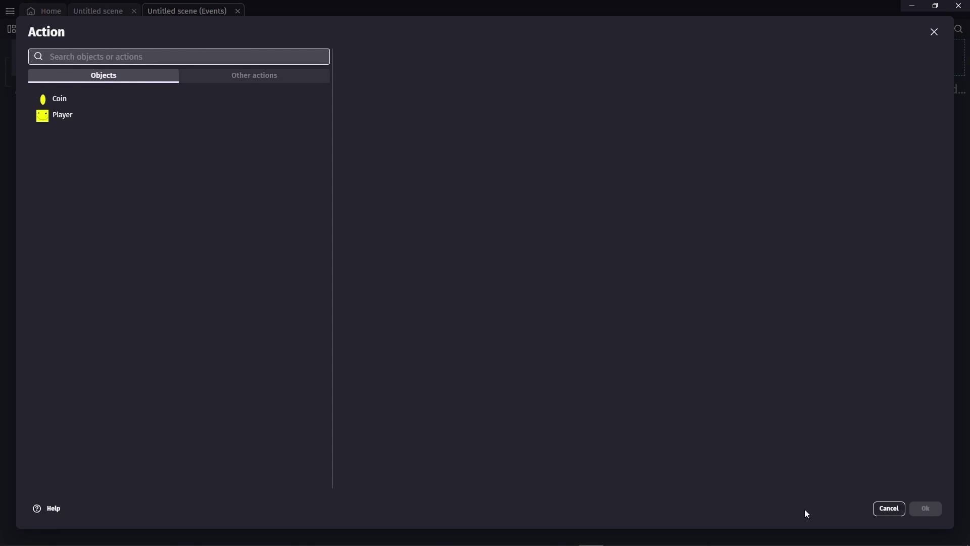
click(89, 99)
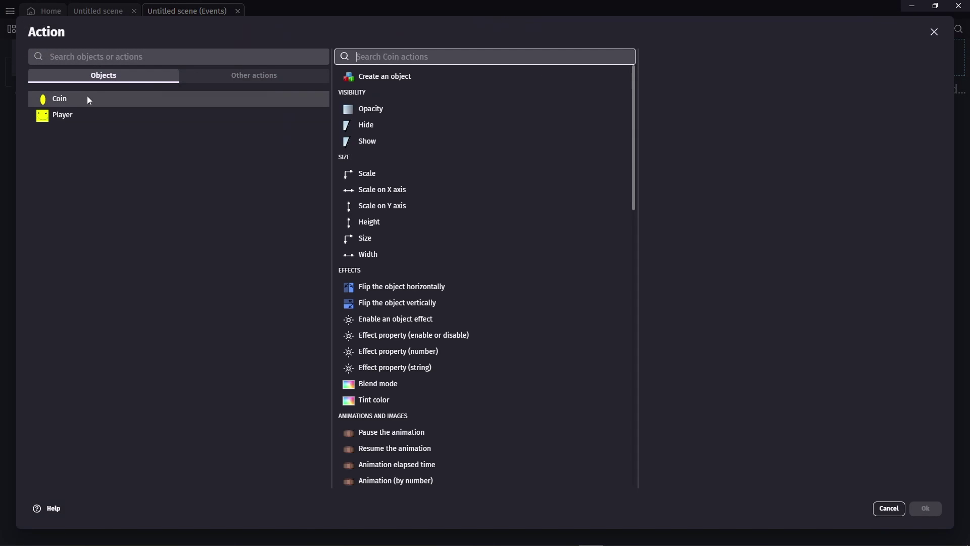
scroll(406, 181, down, 8)
click(379, 253)
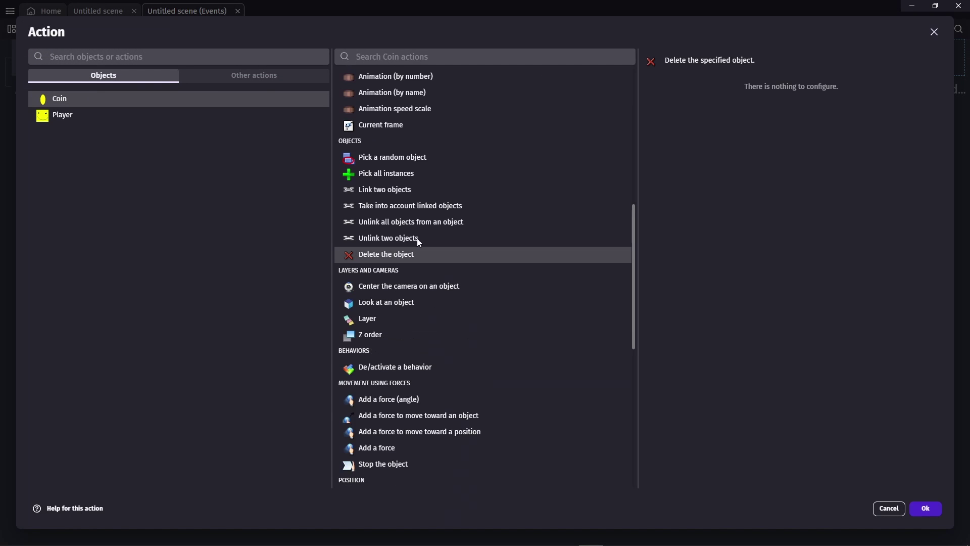
click(926, 508)
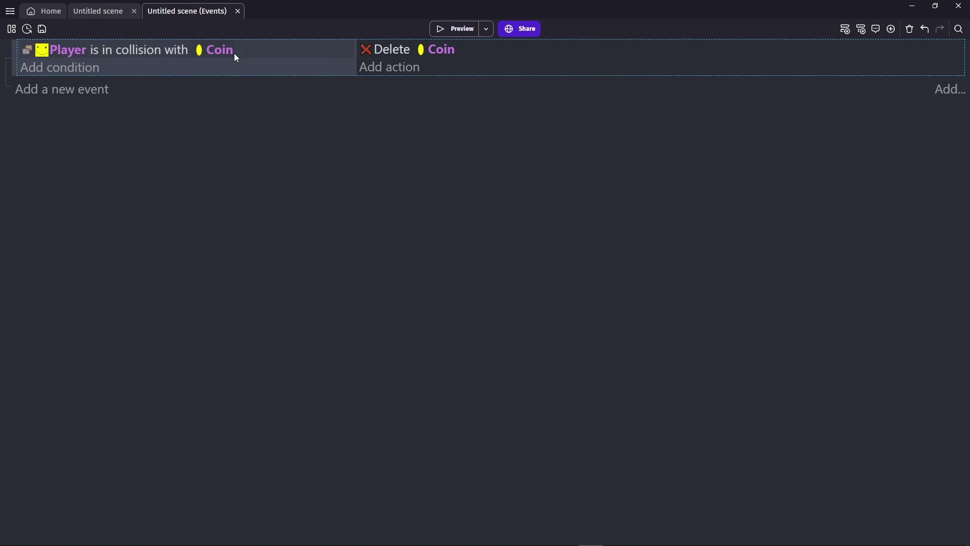
Preview the game and steer the player onto a coin with the arrow keys.
click(447, 29)
key(Right)
key(Up)
key(Left)
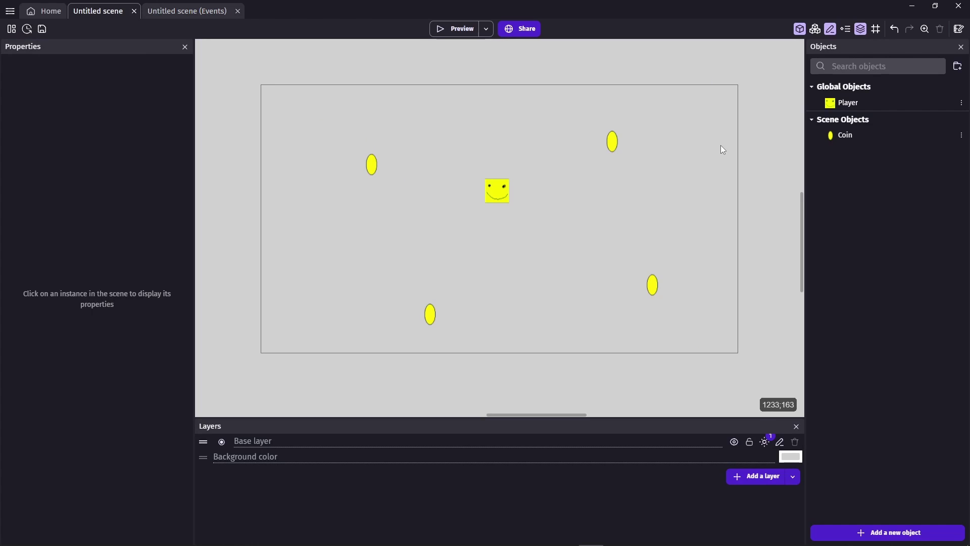
Add a new variable named Score to the Player object.
double_click(848, 103)
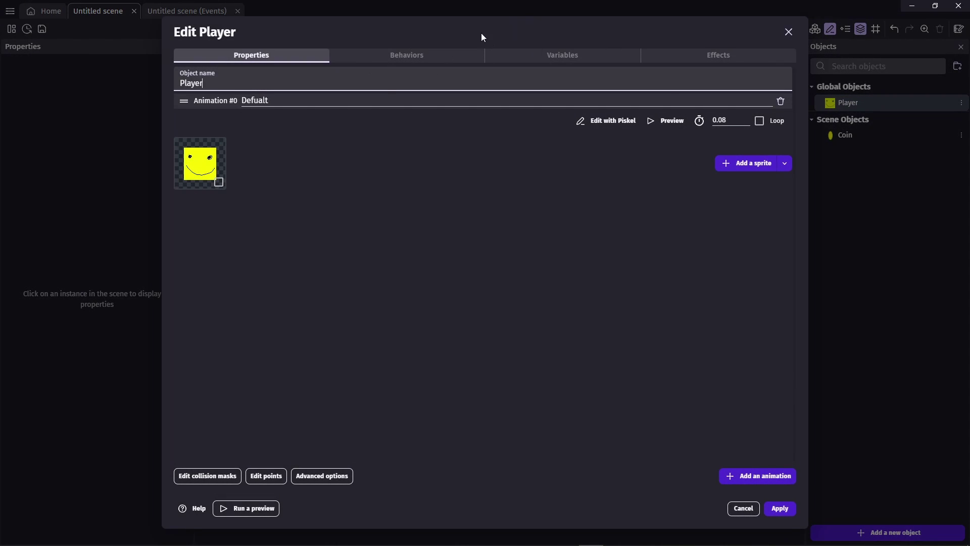
click(583, 59)
click(514, 300)
double_click(238, 97)
text(Score)
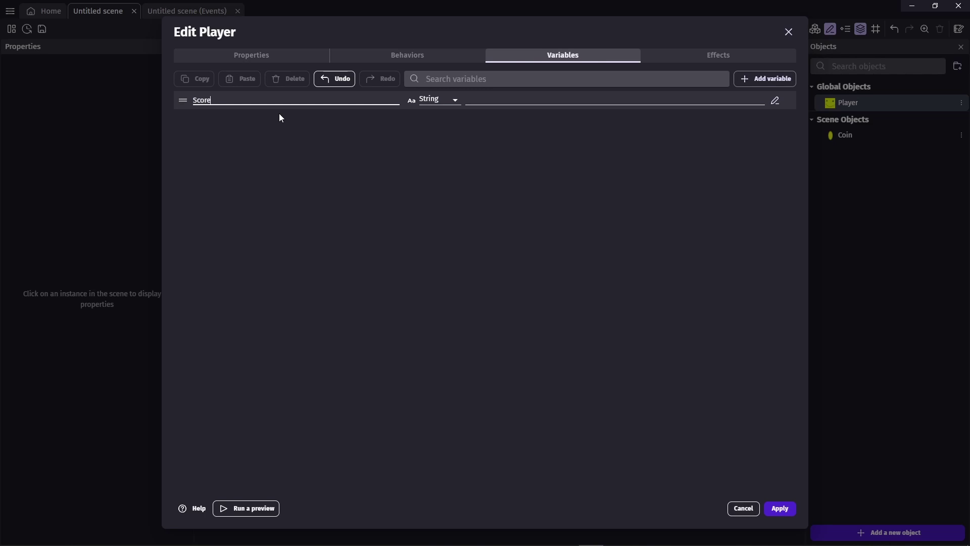
Set Score's type to Number with starting value 0 and apply it.
click(455, 101)
click(450, 97)
click(451, 99)
click(458, 119)
click(452, 100)
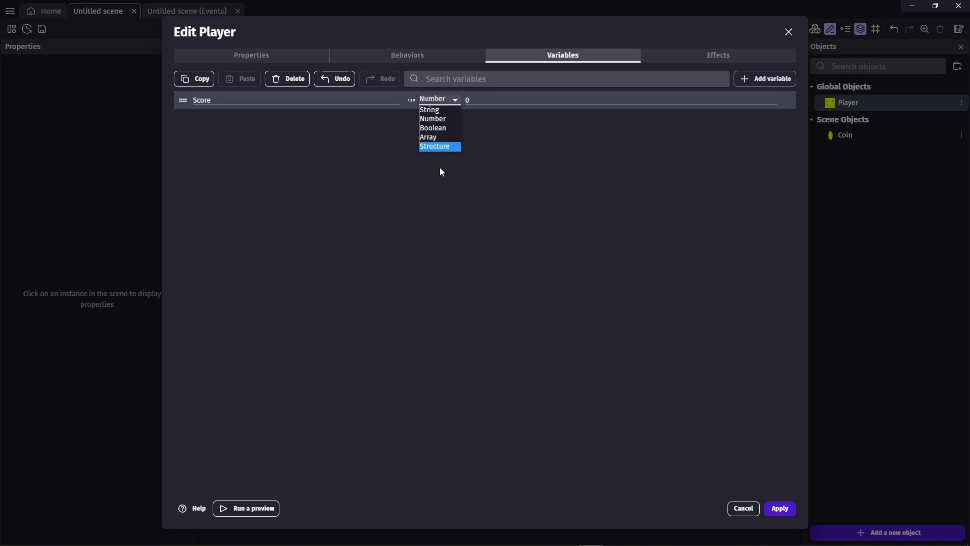
click(433, 147)
click(441, 100)
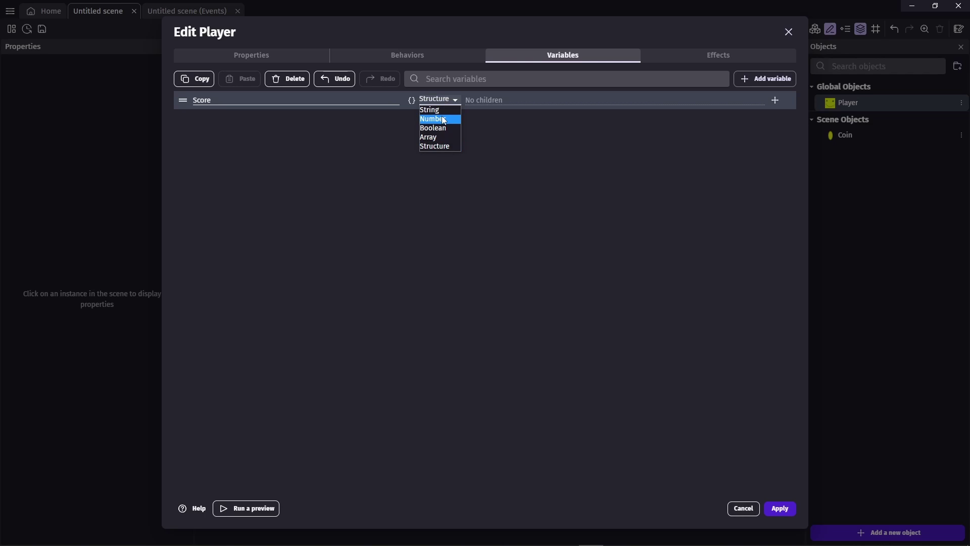
click(444, 119)
click(491, 101)
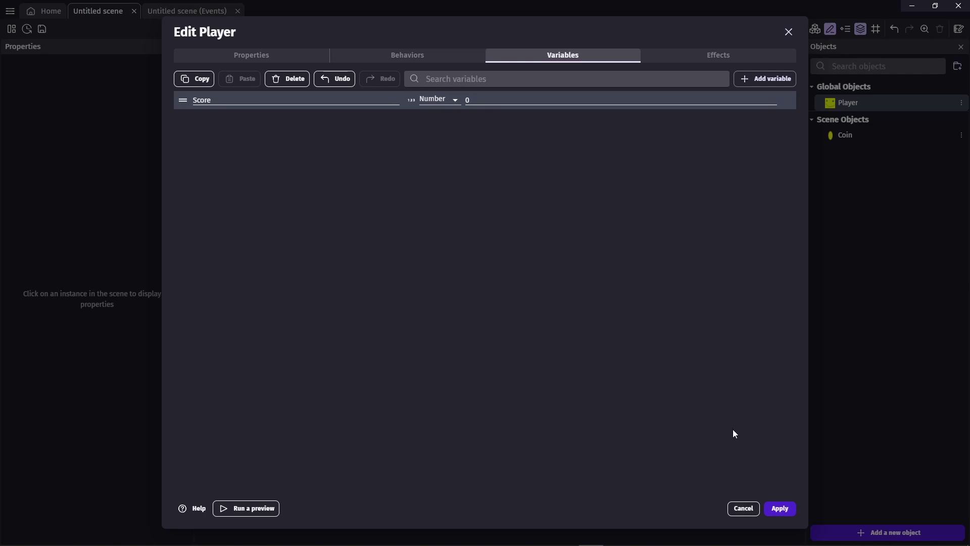
click(783, 508)
click(882, 532)
Create a Text object named PlayerScore showing 0 at font size 35.
scroll(311, 323, down, 5)
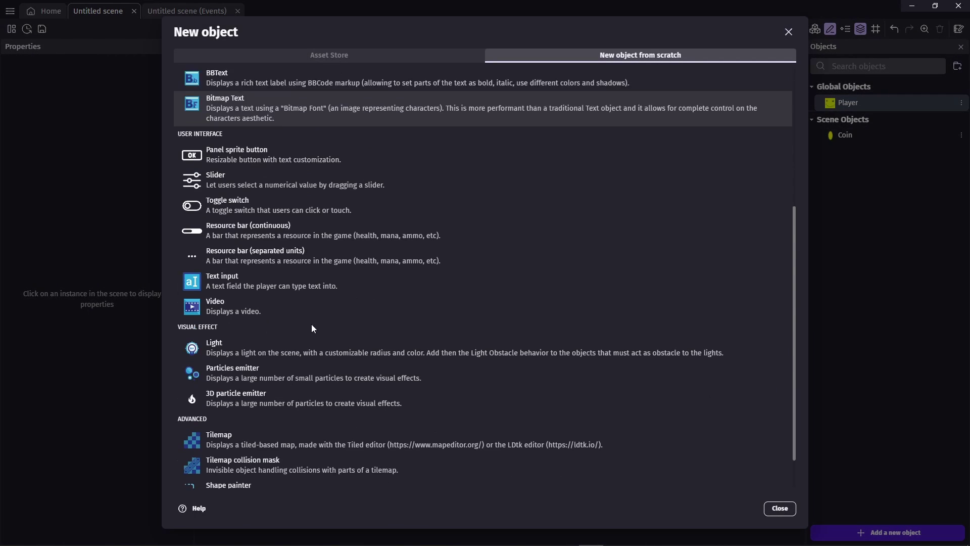
scroll(236, 137, up, 1)
click(246, 74)
text(S)
key(BackSpace)
text(PlayerScore)
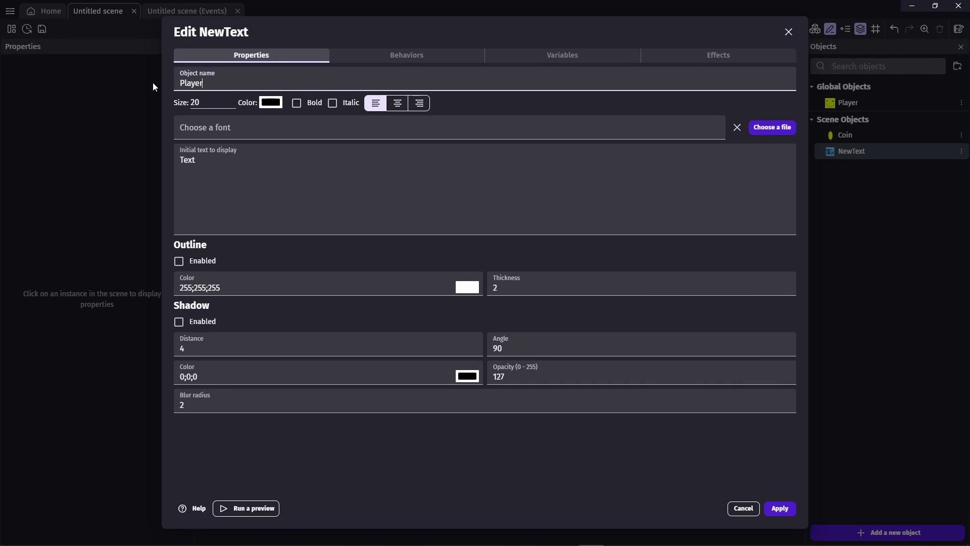
key(Tab)
text(0)
double_click(190, 103)
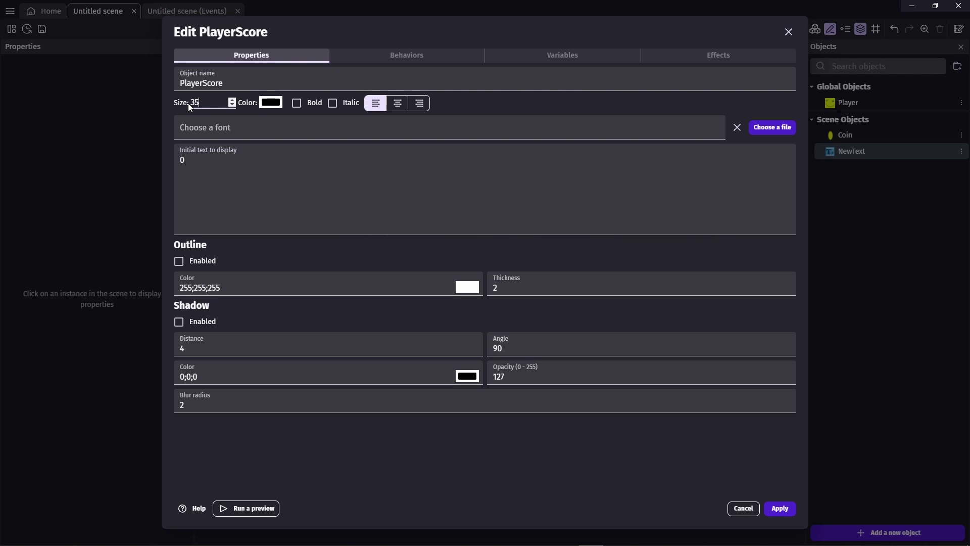
key(Return)
Place PlayerScore at the scene's top-right and make PlayerScore and Coin global objects.
drag(726, 100, 715, 99)
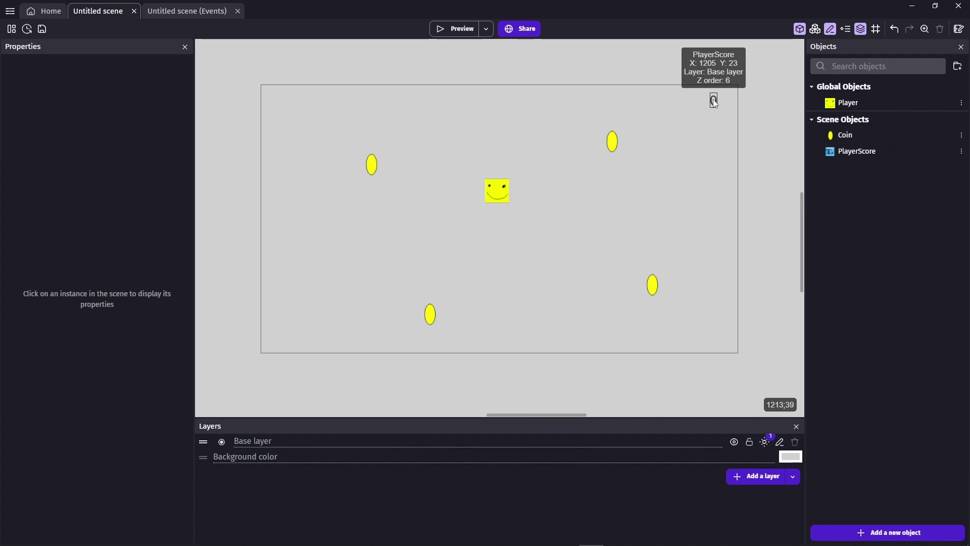
drag(879, 151, 875, 99)
click(561, 280)
drag(854, 150, 886, 98)
click(561, 280)
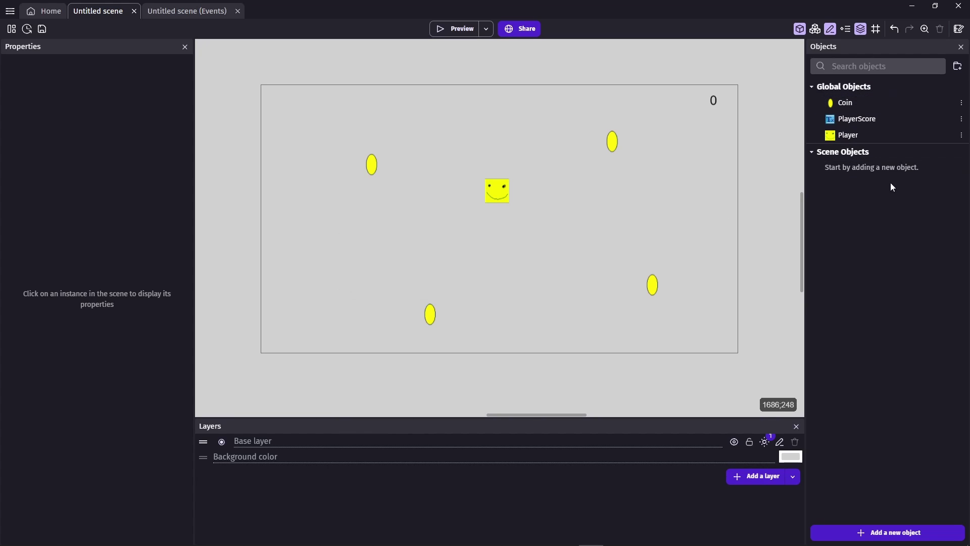
click(173, 13)
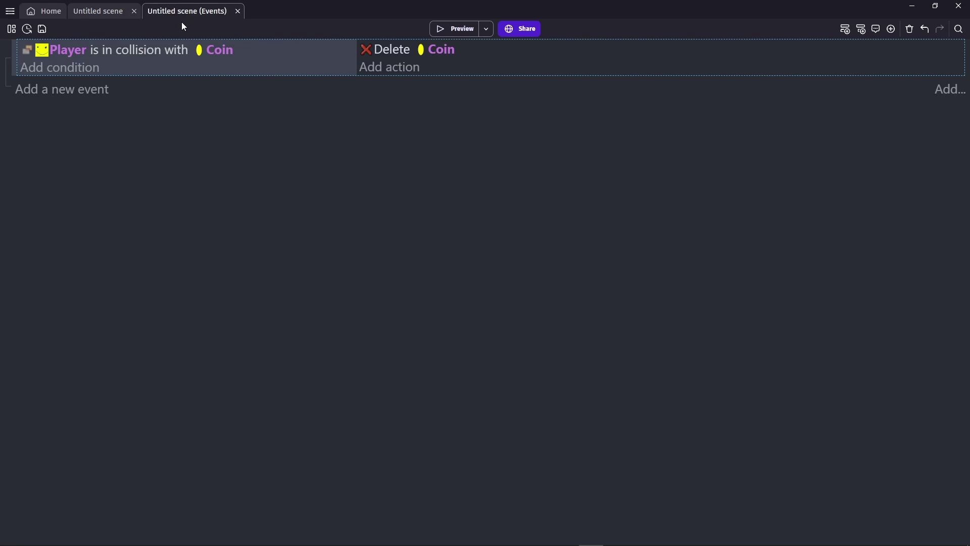
Add an action to the collision event that adds 1 to Player's Score variable.
click(380, 74)
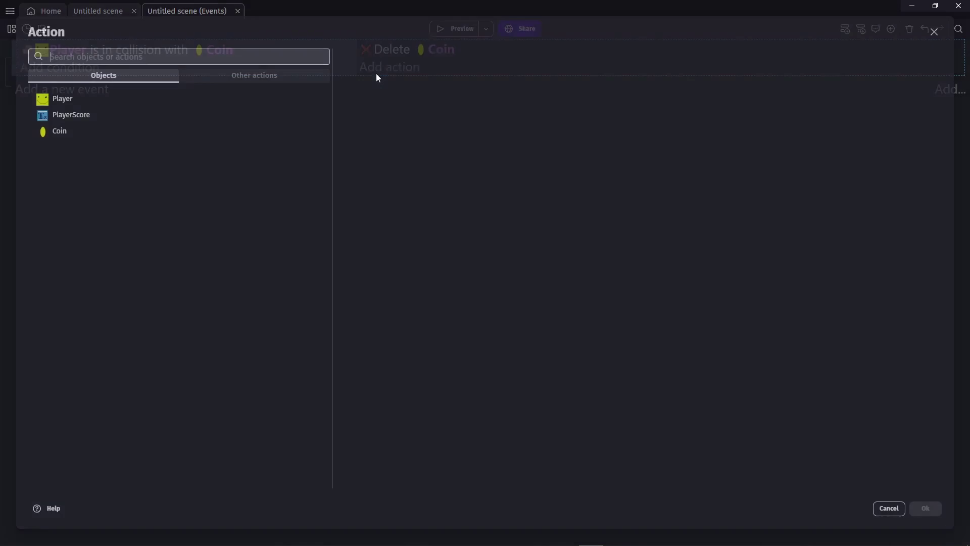
click(71, 103)
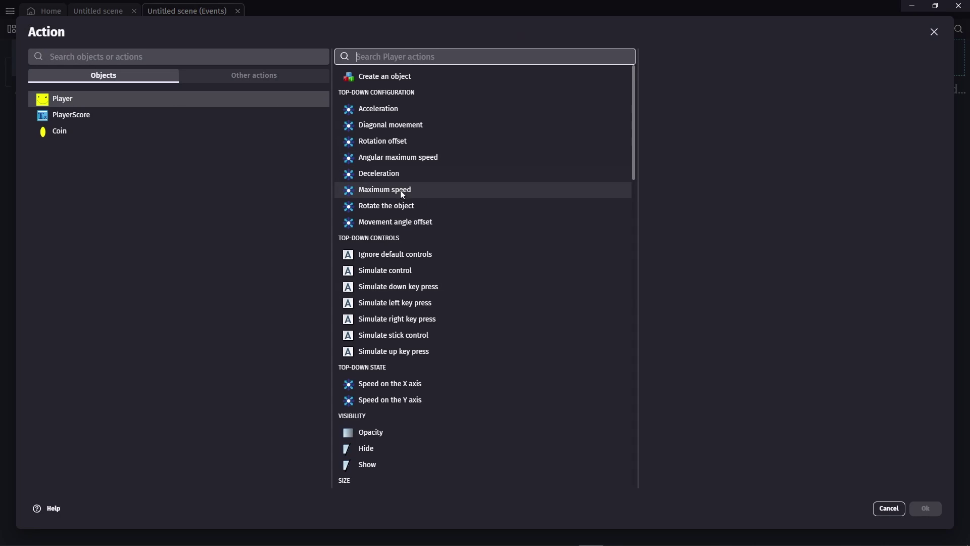
scroll(387, 144, down, 12)
scroll(366, 190, down, 10)
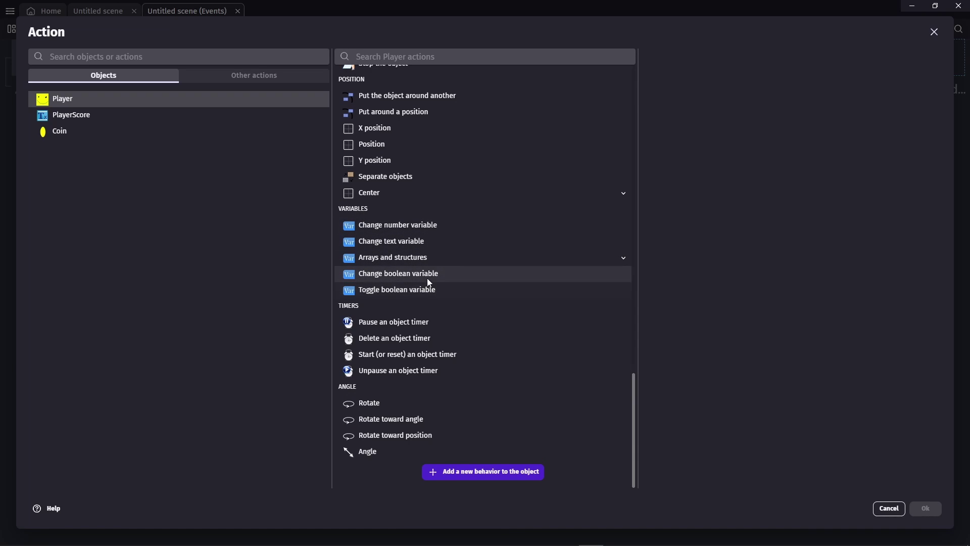
click(417, 227)
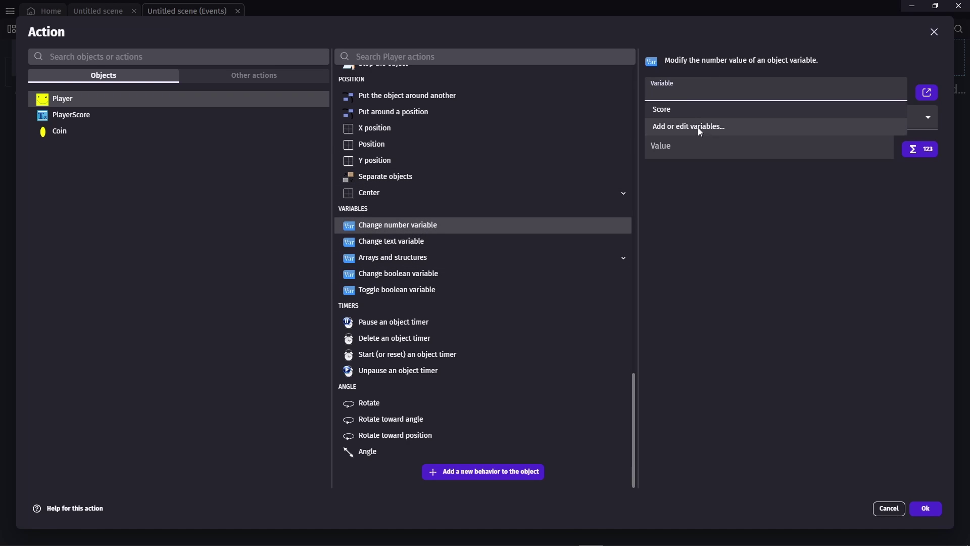
click(667, 111)
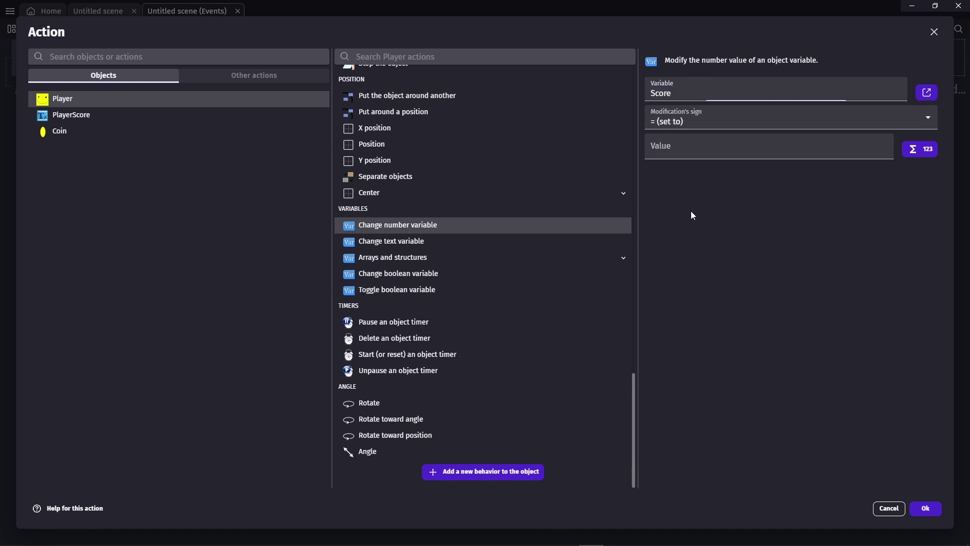
click(699, 125)
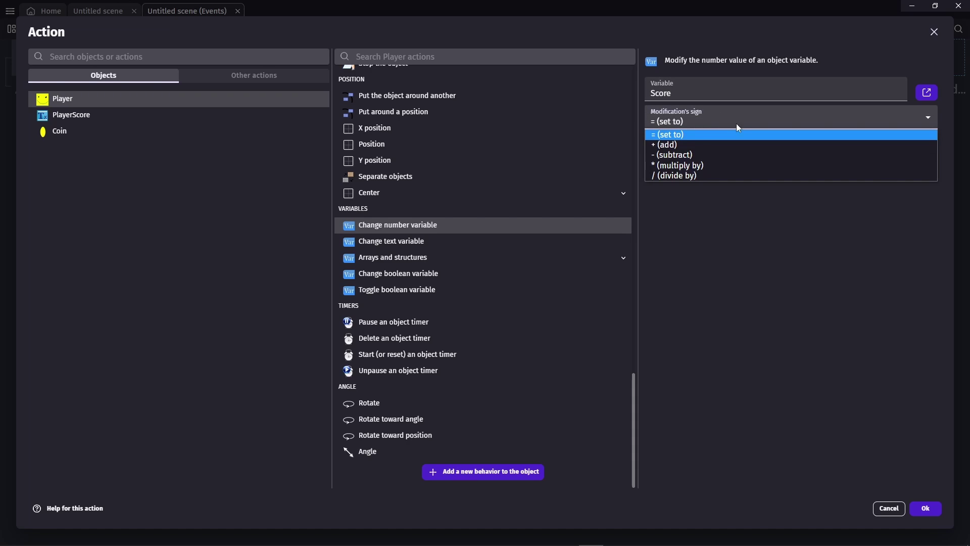
click(690, 145)
click(702, 144)
text(1)
click(925, 508)
Test-run the game by steering the player through the coins, then add an empty event.
click(464, 30)
key(Up)
key(Right)
key(Down)
key(Right)
key(Up)
key(Left)
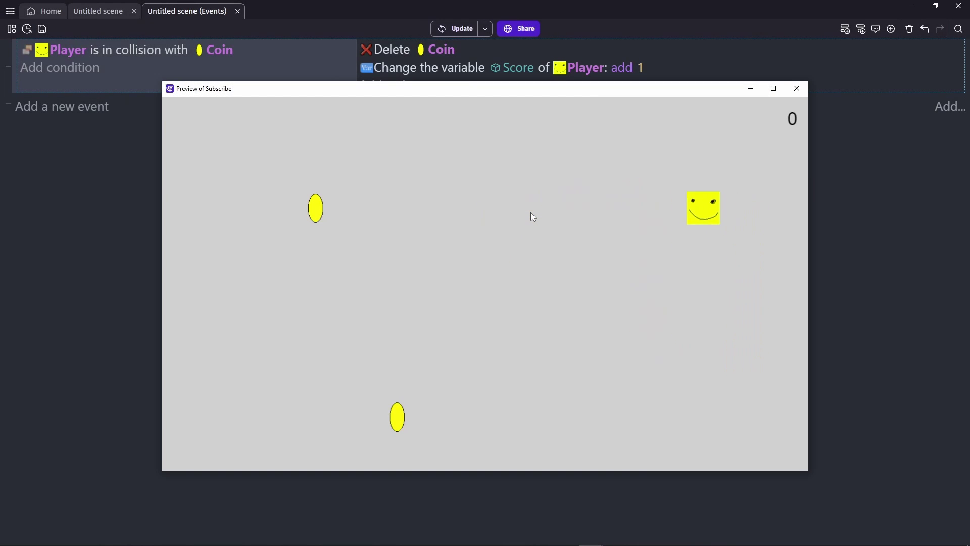
key(Down)
key(Left)
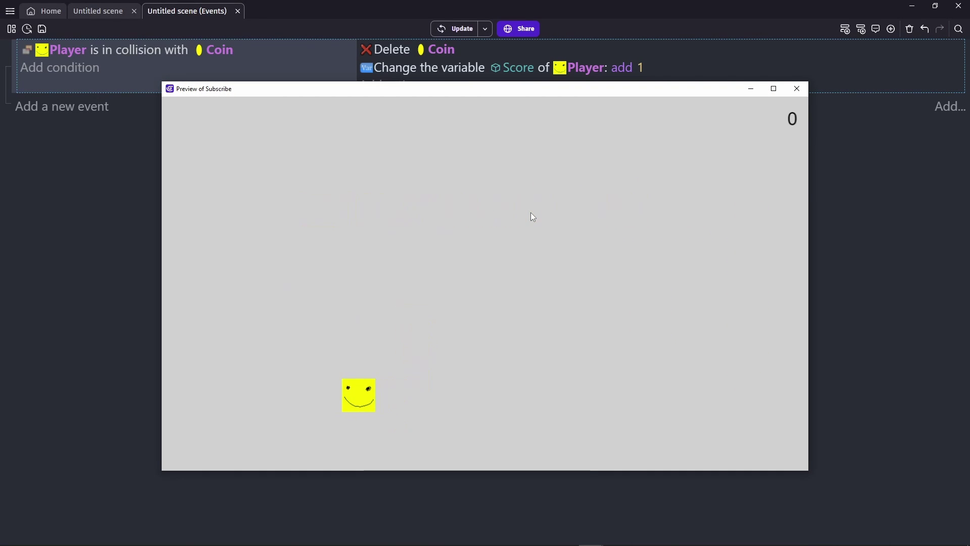
key(alt+F4)
click(105, 106)
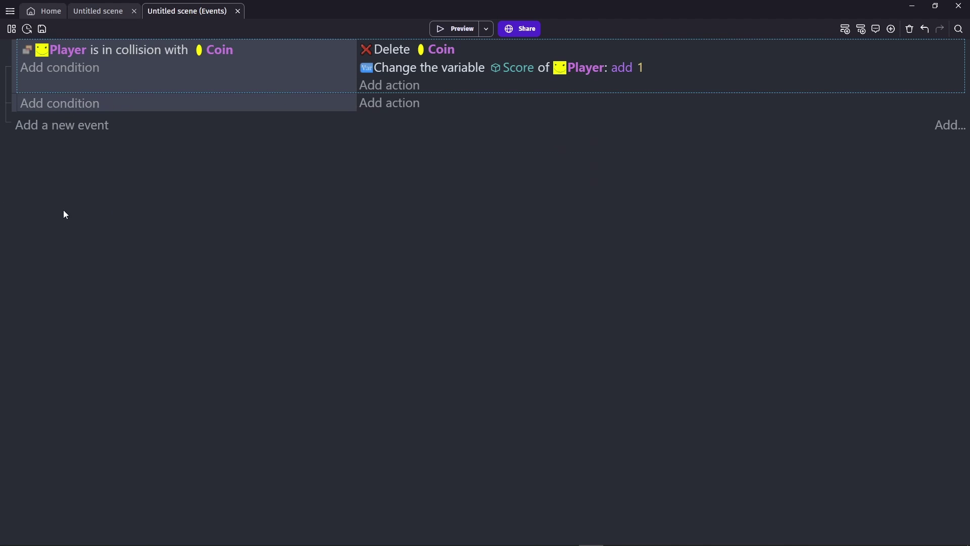
Add a PlayerScore Text action to the new event, keeping the set (=) operator.
click(408, 109)
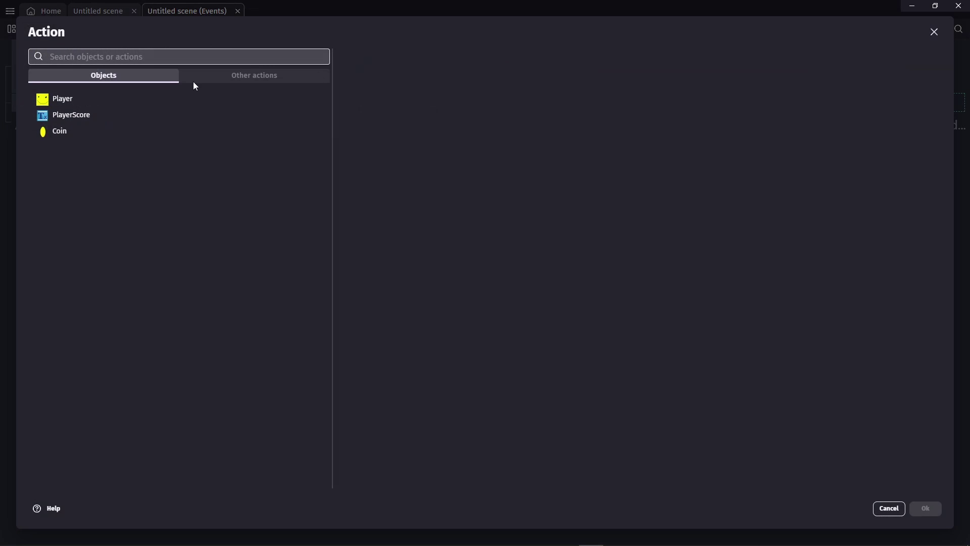
click(87, 116)
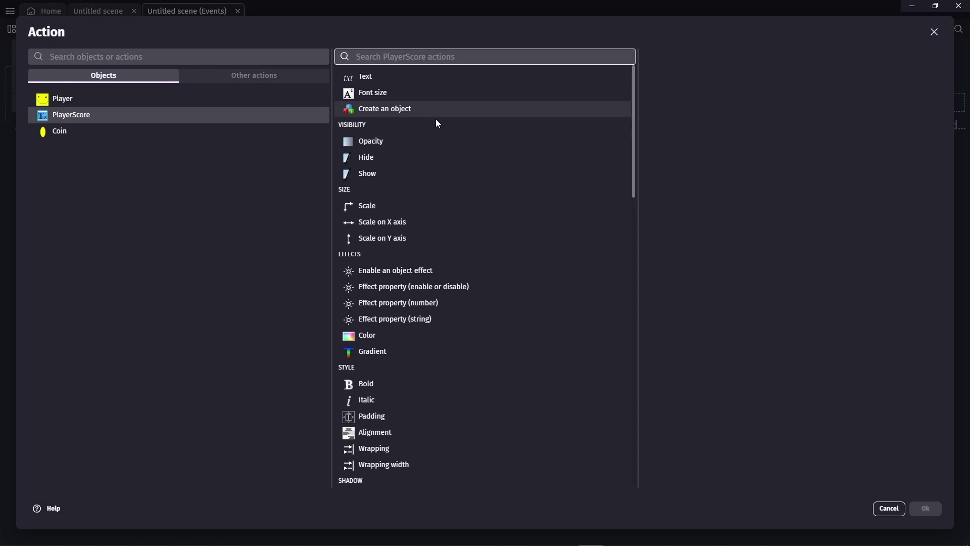
click(375, 78)
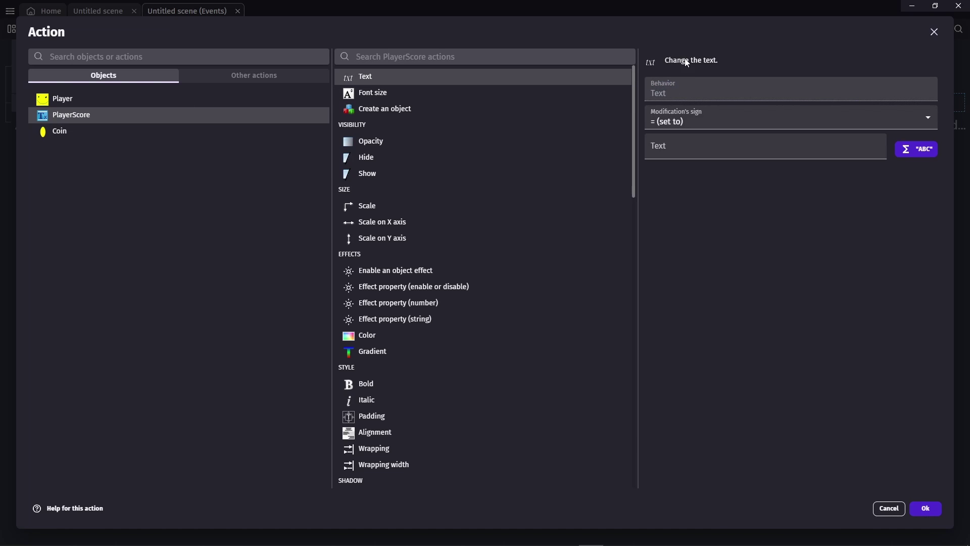
click(714, 117)
click(682, 138)
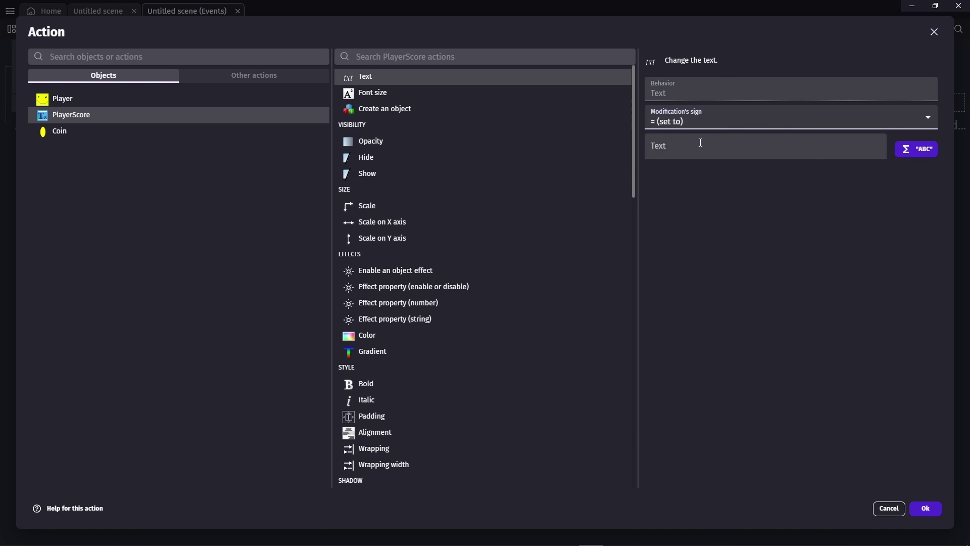
click(675, 127)
click(680, 149)
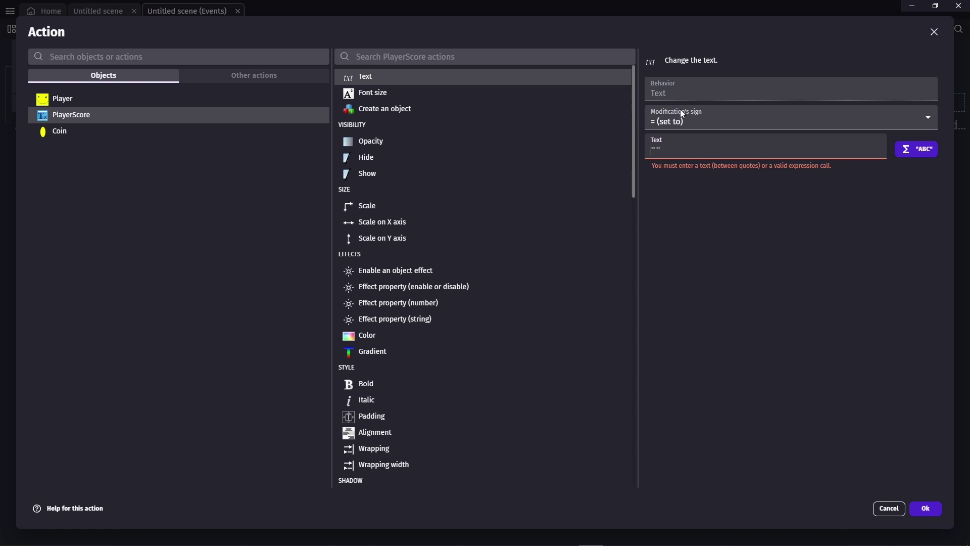
Enter Player.Score as the text value, confirm, and return to the scene layout.
text(Player)
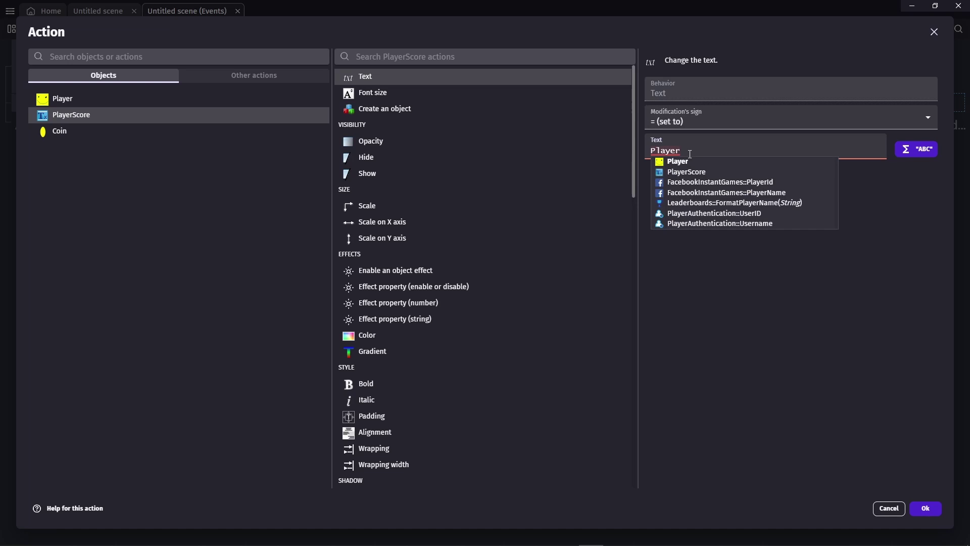
text(.)
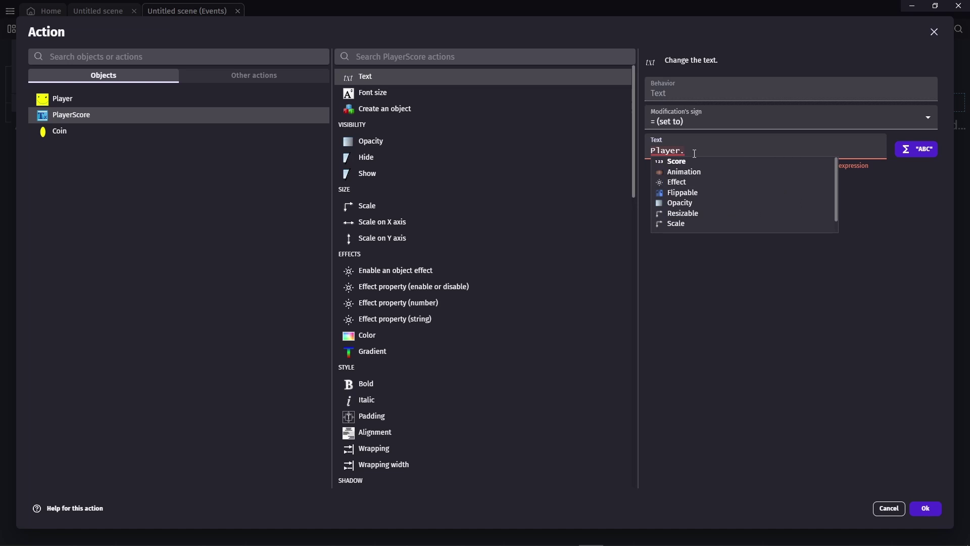
scroll(698, 195, down, 5)
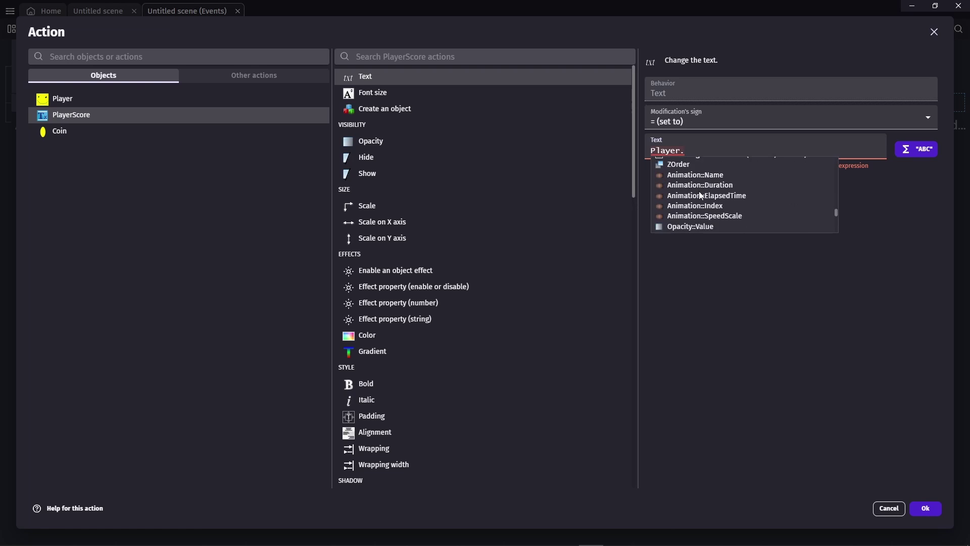
text(Score)
click(764, 304)
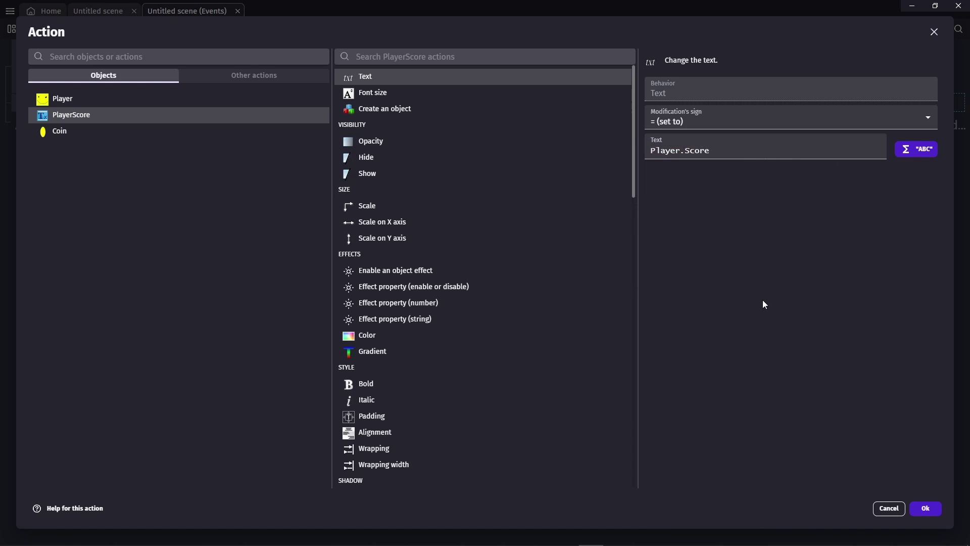
click(928, 508)
key(ctrl+shift+Tab)
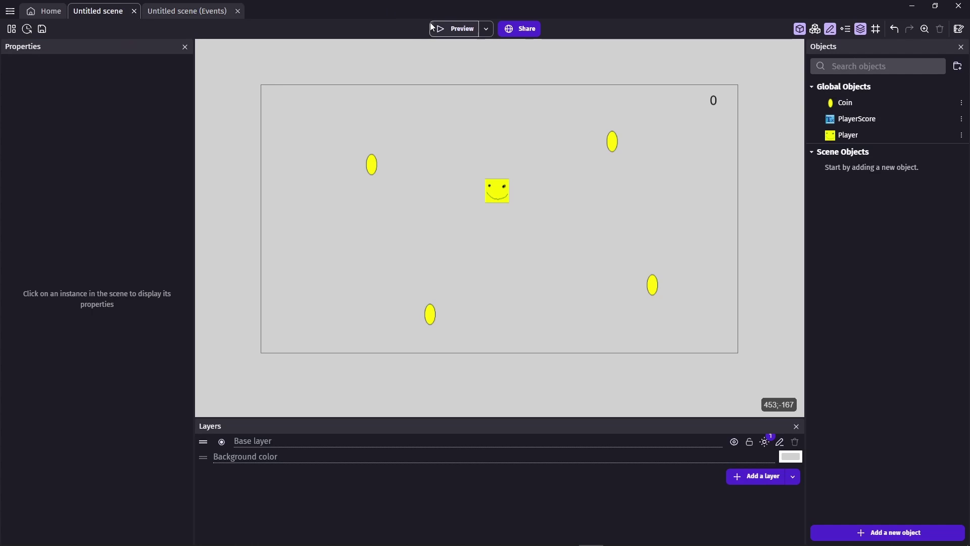
click(453, 29)
key(Up)
key(Left)
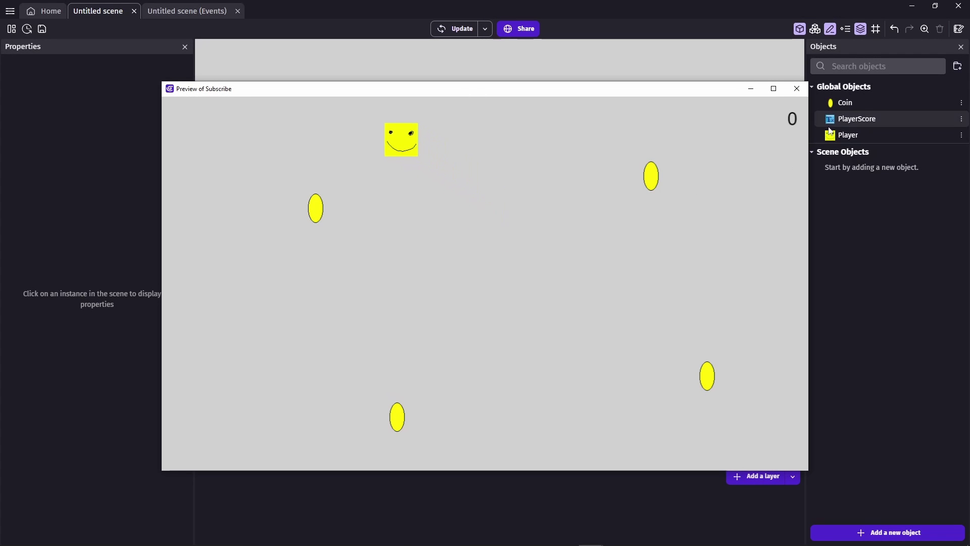
key(Down)
key(Left)
key(Up)
key(Right)
key(Right)
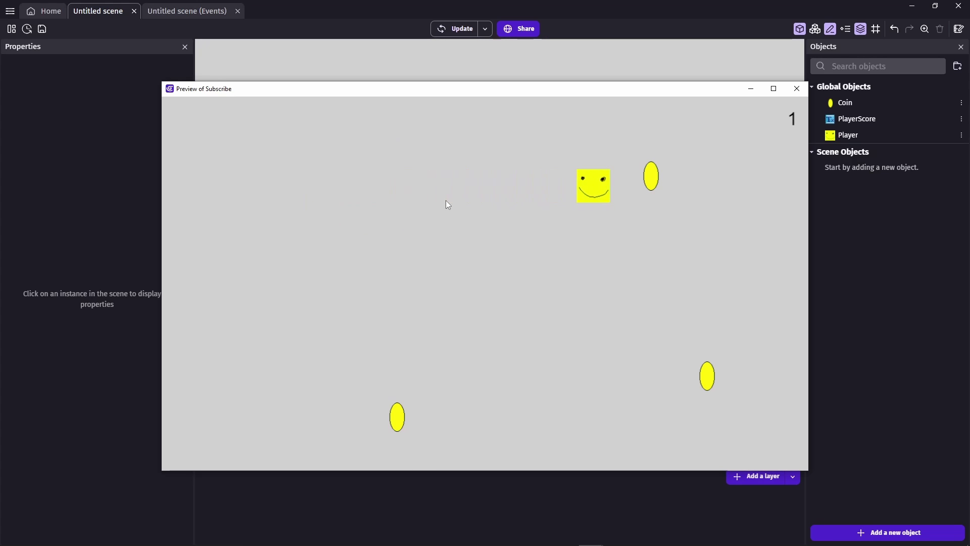
key(Down)
key(Down)
key(Right)
key(alt+F4)
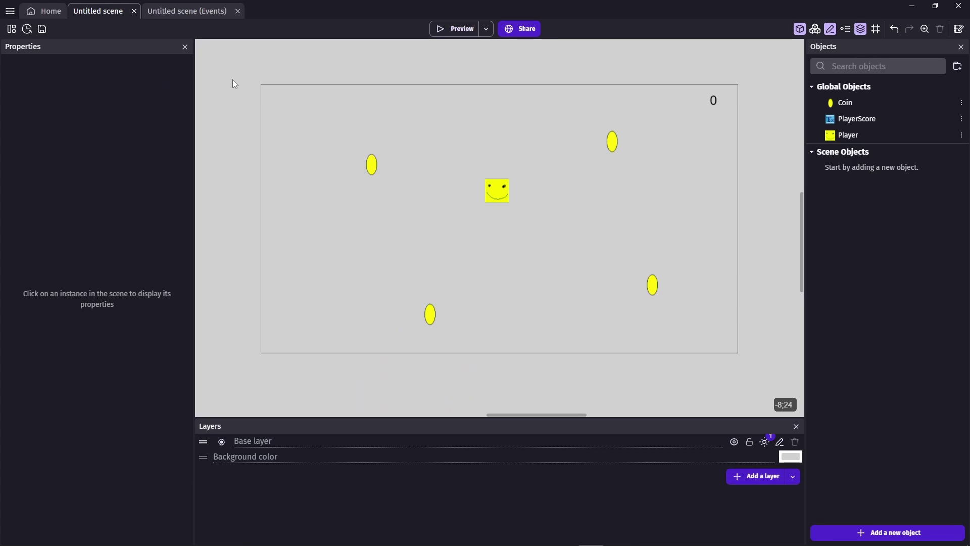
click(162, 12)
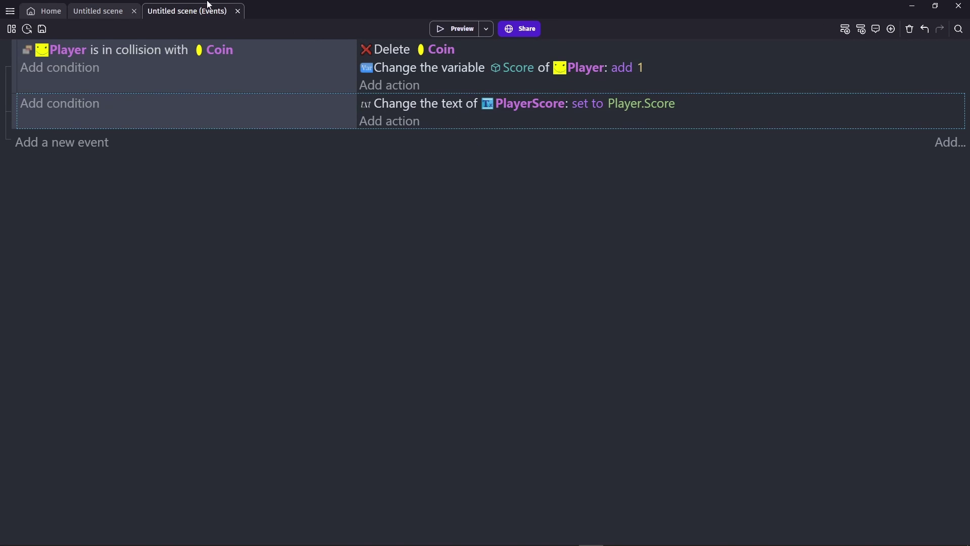
click(97, 11)
click(191, 13)
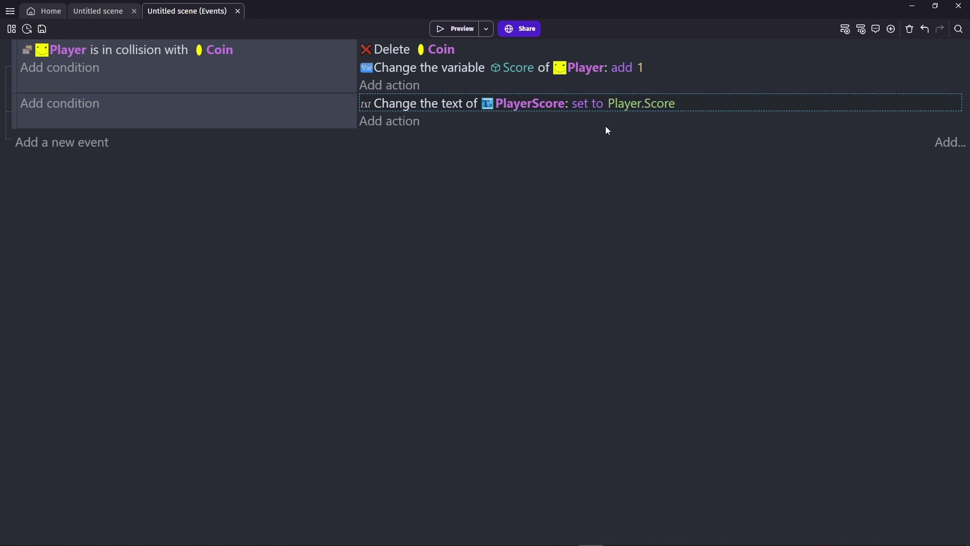
key(ctrl+shift+Tab)
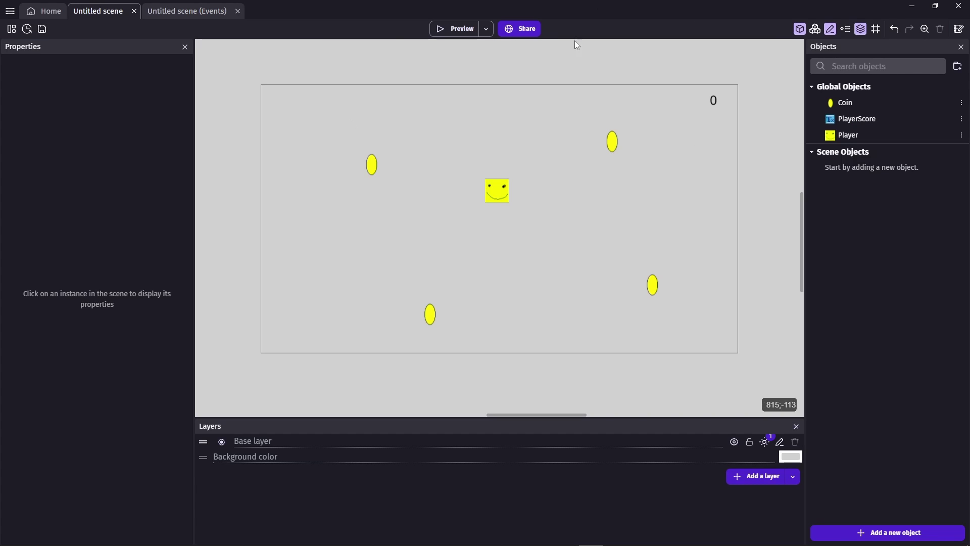
click(10, 11)
click(174, 103)
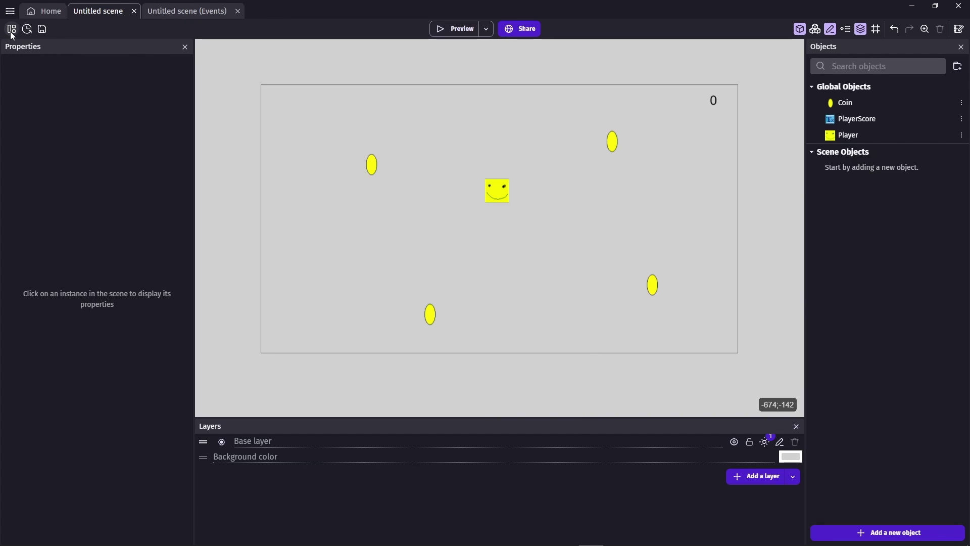
click(11, 29)
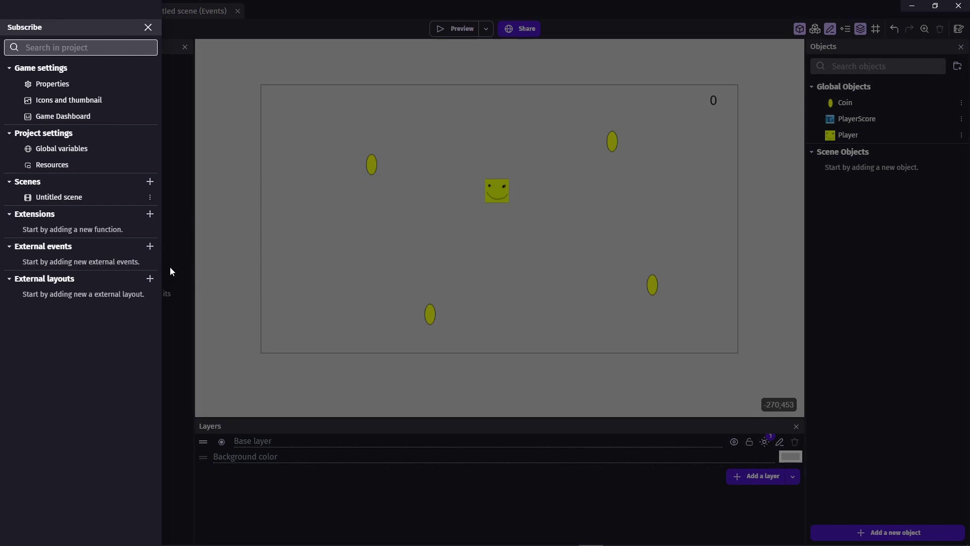
click(273, 294)
drag(234, 61, 735, 381)
click(187, 10)
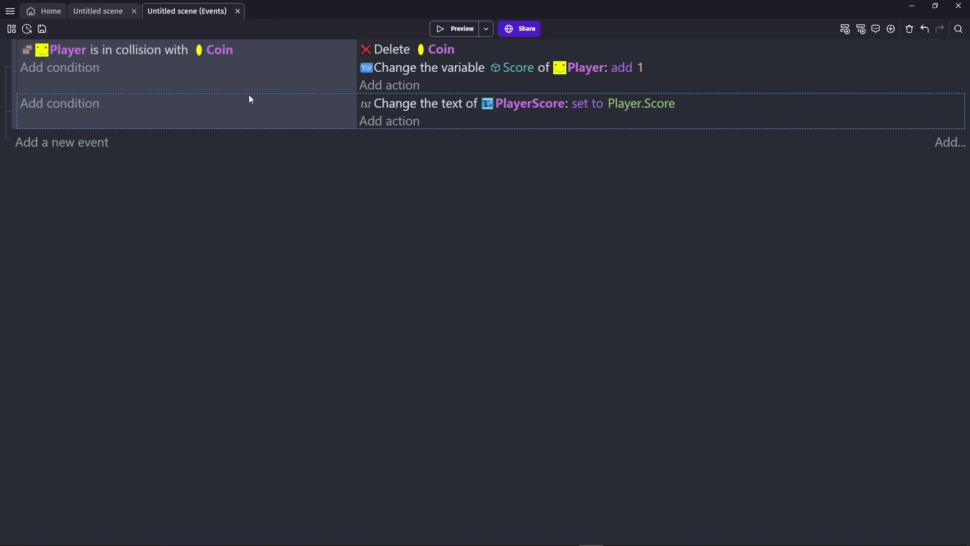
click(106, 13)
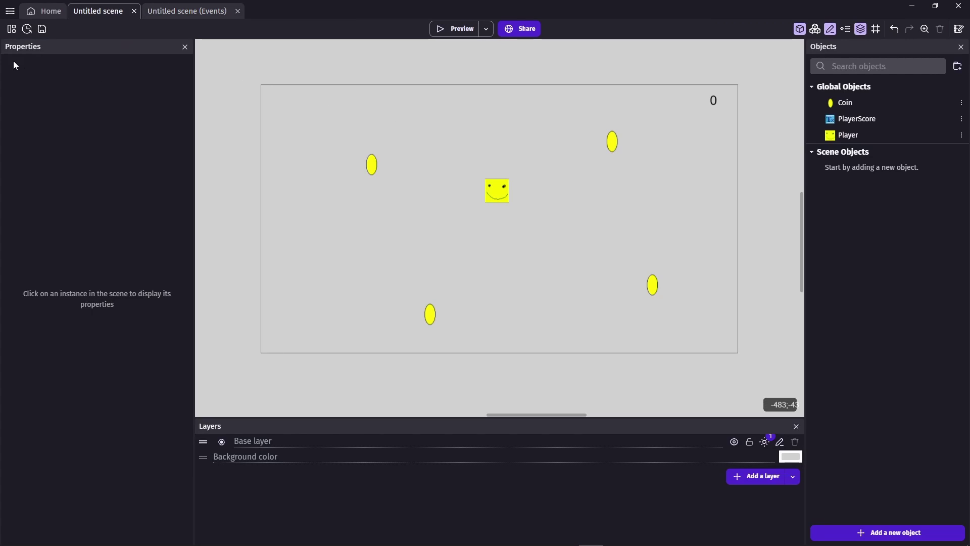